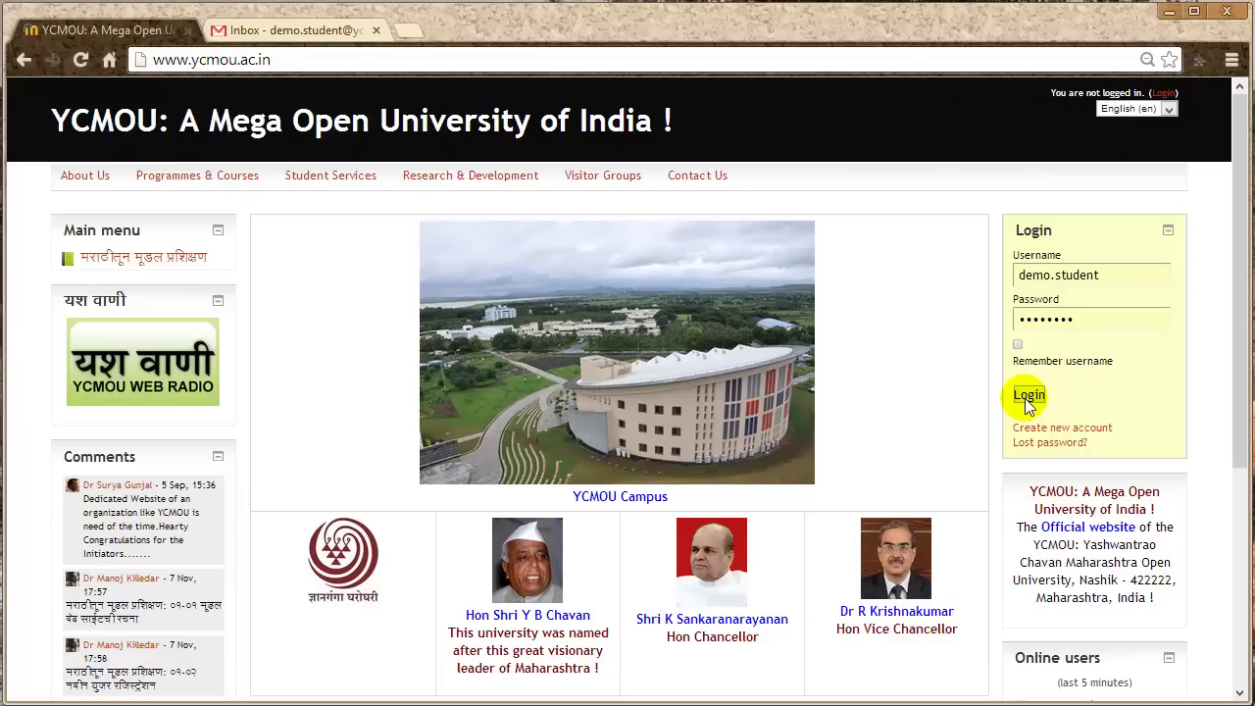
- Log in to the YCMOU student account and go to the student's own profile page
{"action": "left_click", "coordinate": [1028, 396]}
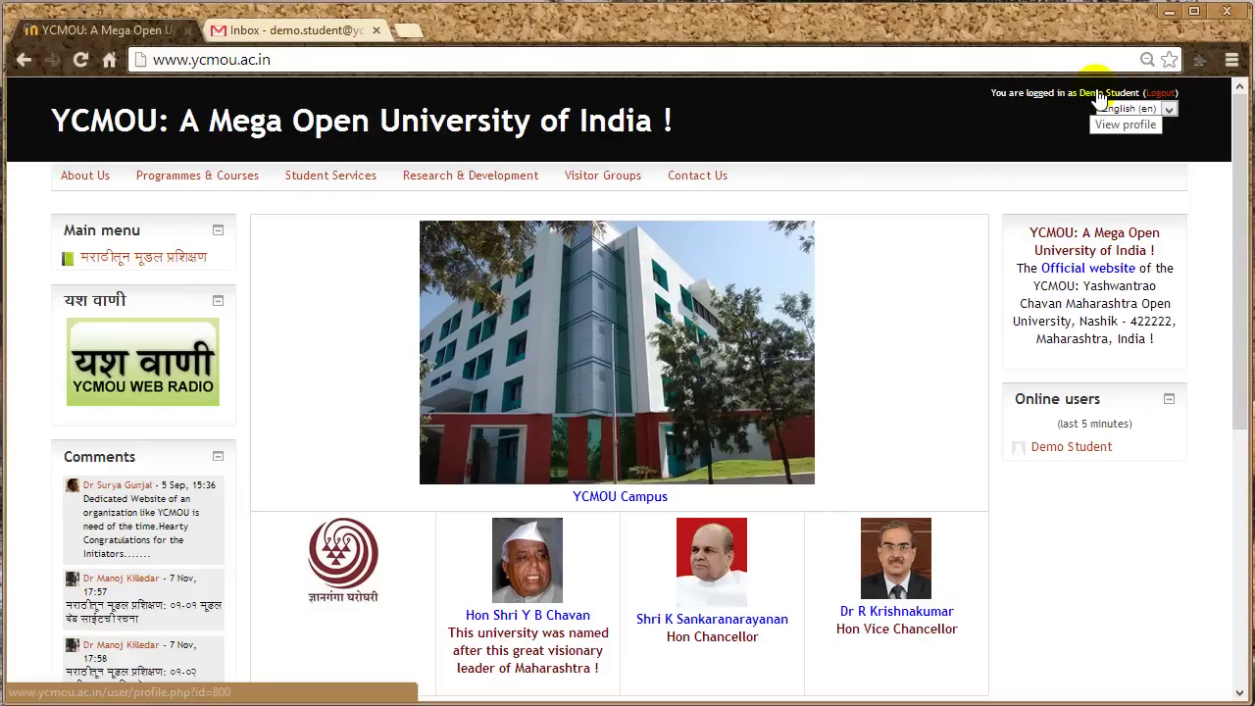
{"action": "left_click", "coordinate": [1101, 94]}
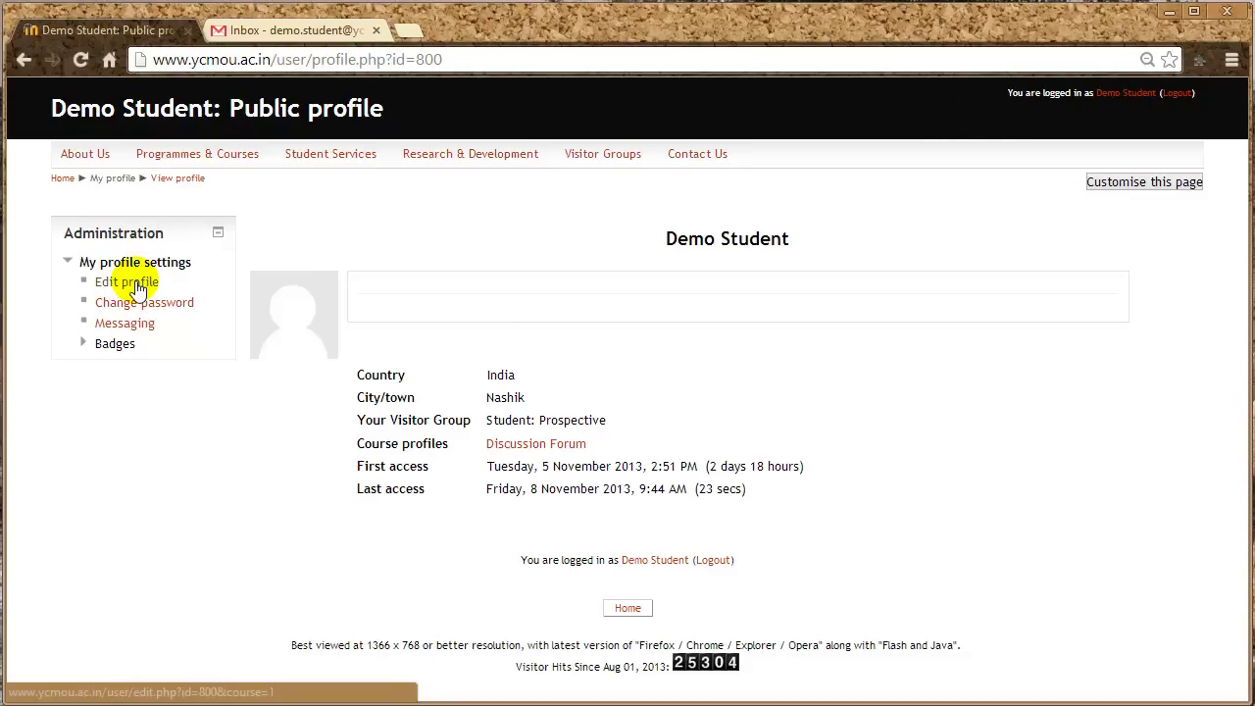
- In Edit profile, set Email display to 'Hide my email address from everyone'
{"action": "left_click", "coordinate": [137, 285]}
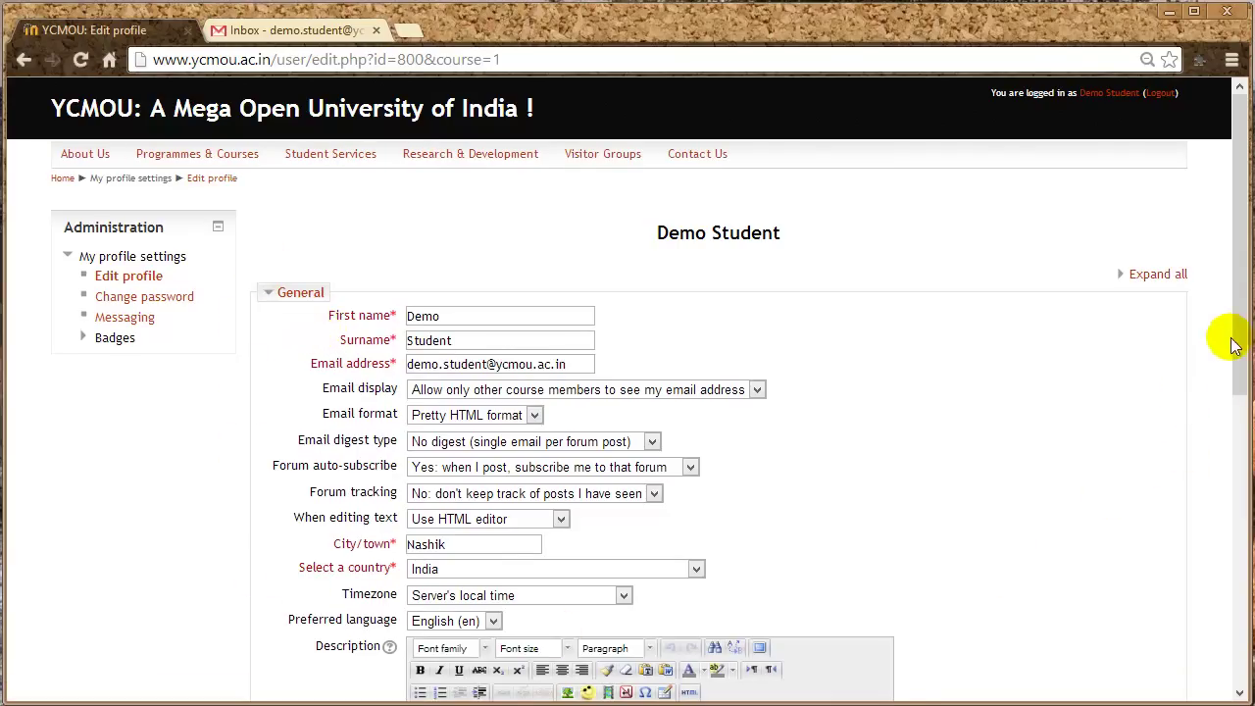
{"action": "left_click_drag", "start_coordinate": [1236, 339], "coordinate": [1235, 438]}
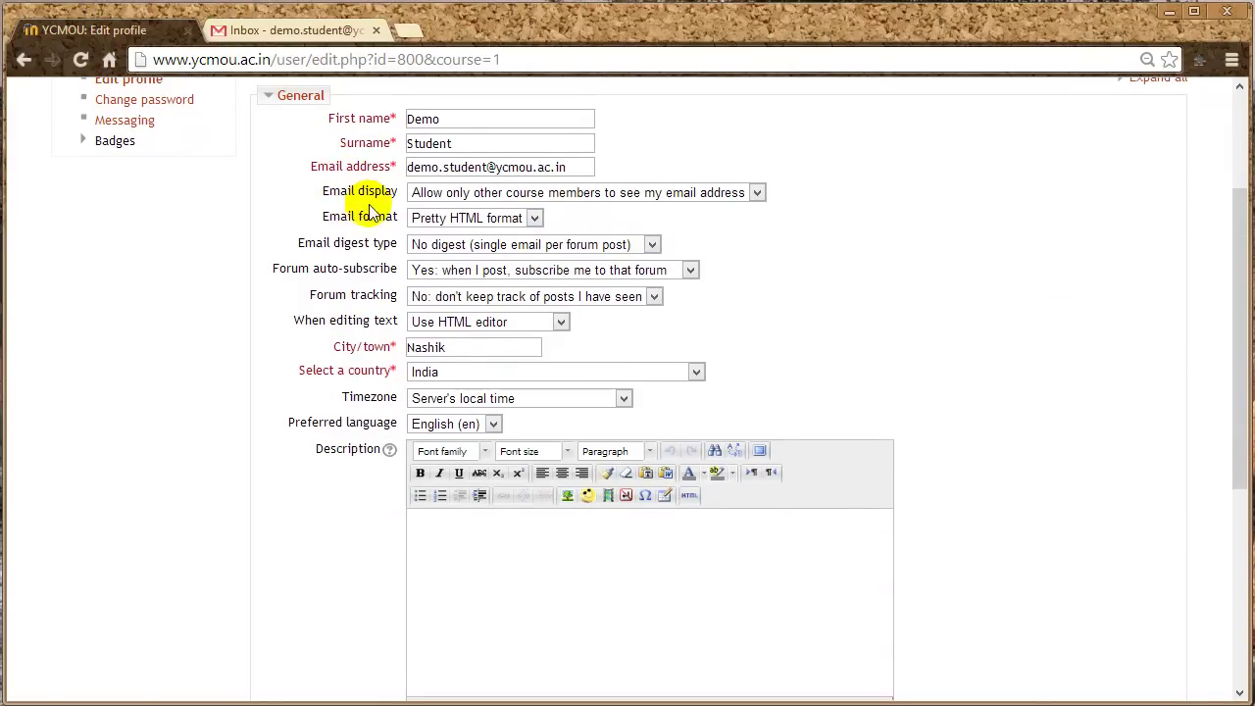
{"action": "left_click", "coordinate": [758, 193]}
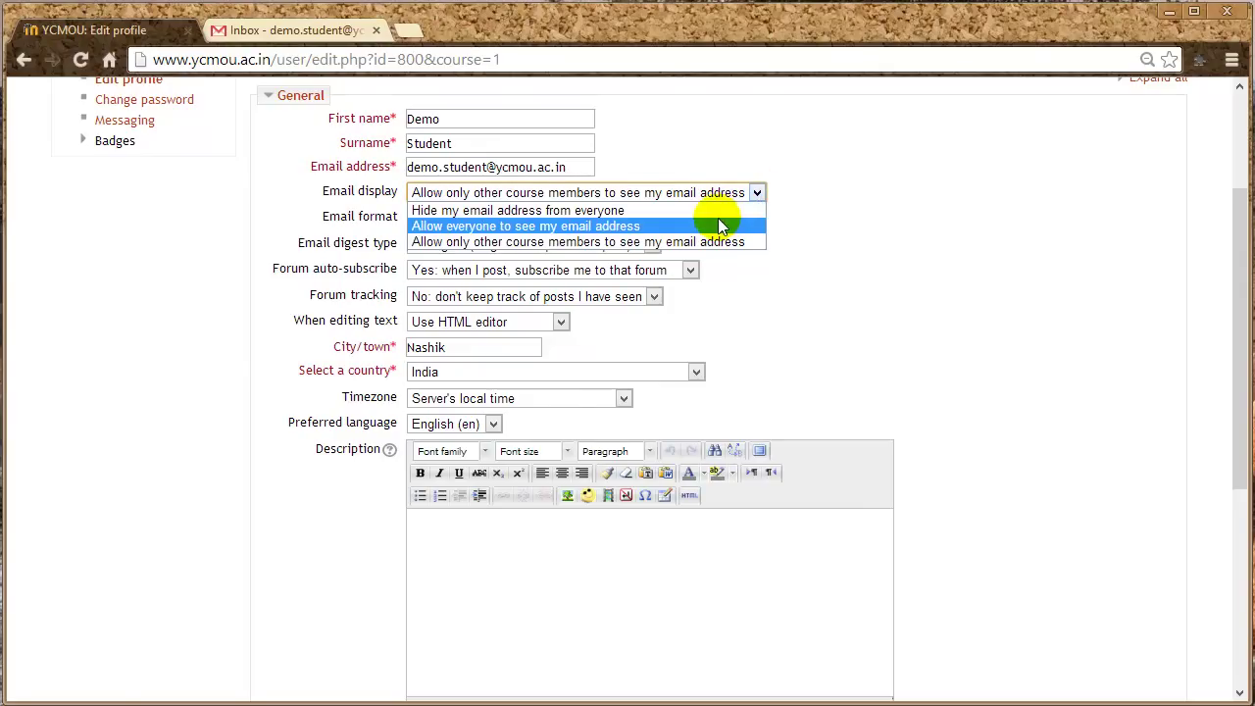
{"action": "left_click", "coordinate": [720, 214]}
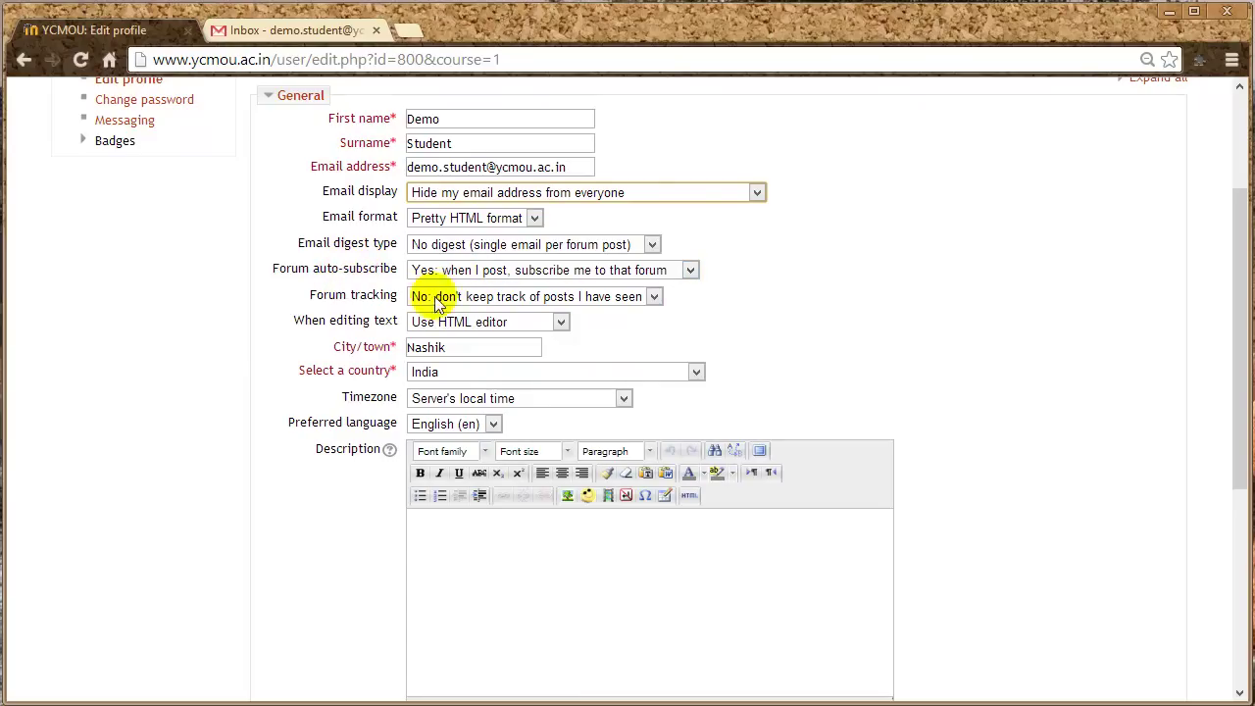
- Set Forum auto-subscribe to 'No' and Forum tracking to 'Yes: highlight new posts for me'
{"action": "left_click", "coordinate": [692, 270]}
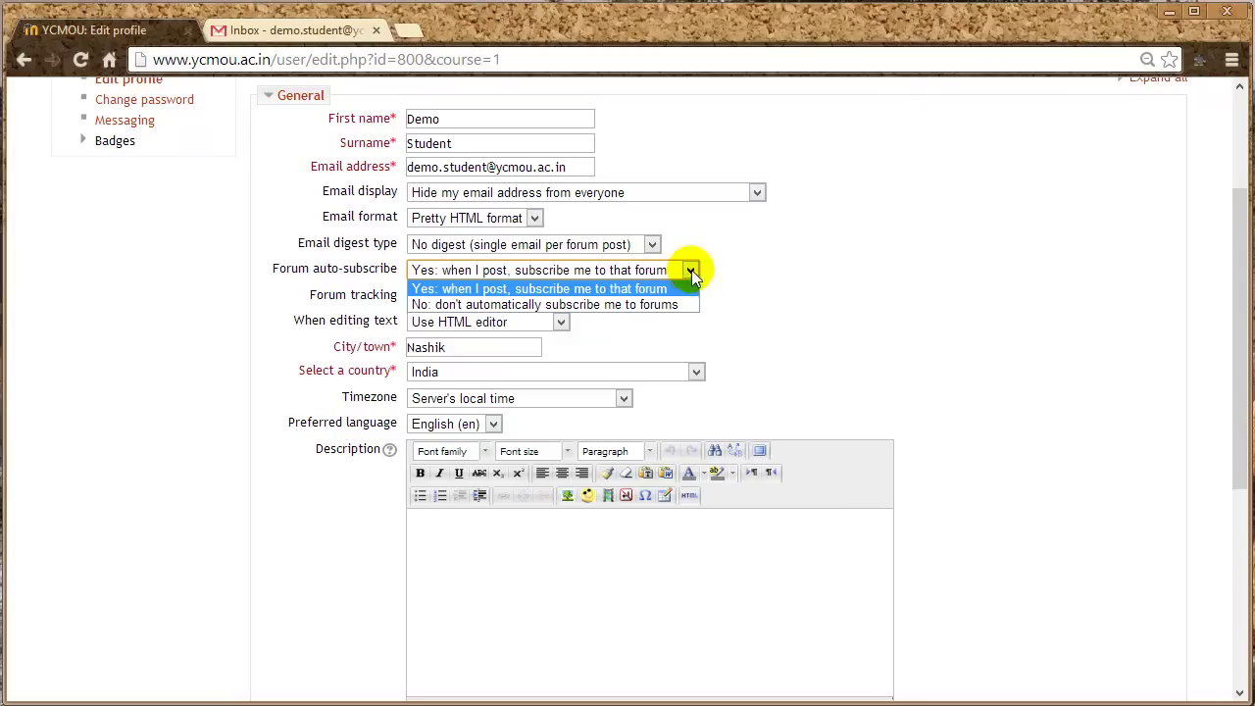
{"action": "left_click", "coordinate": [673, 305]}
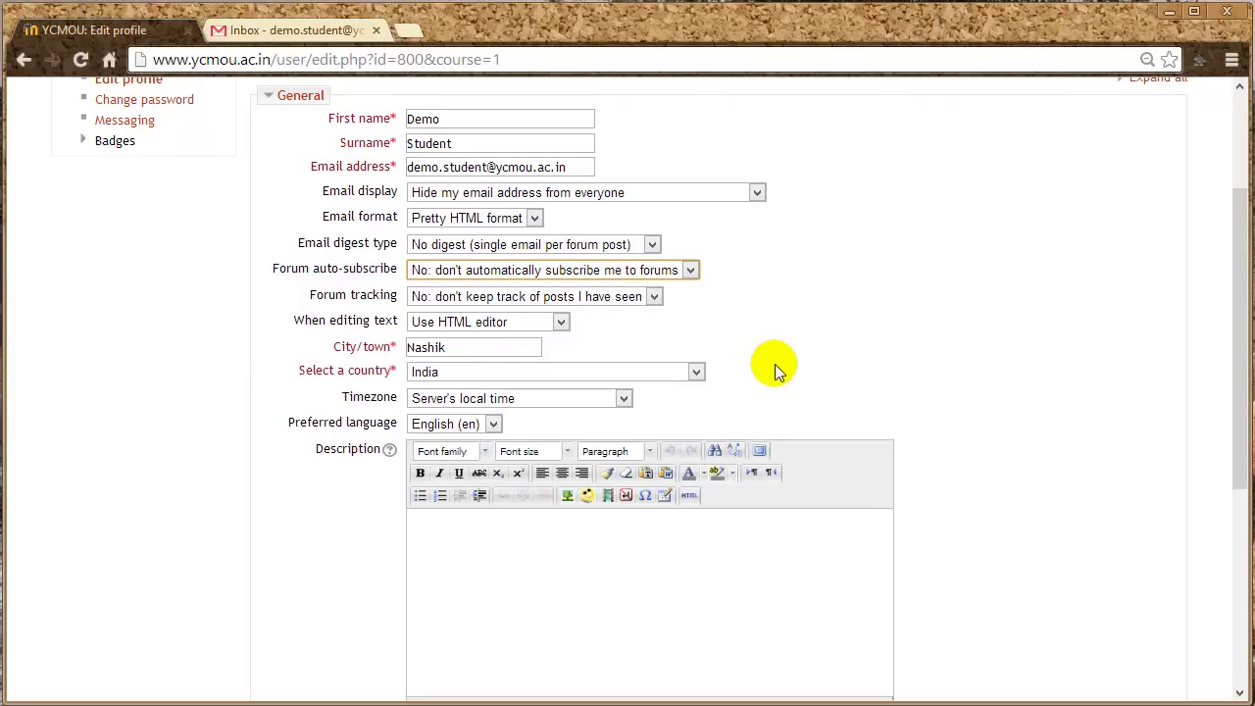
{"action": "left_click", "coordinate": [653, 298]}
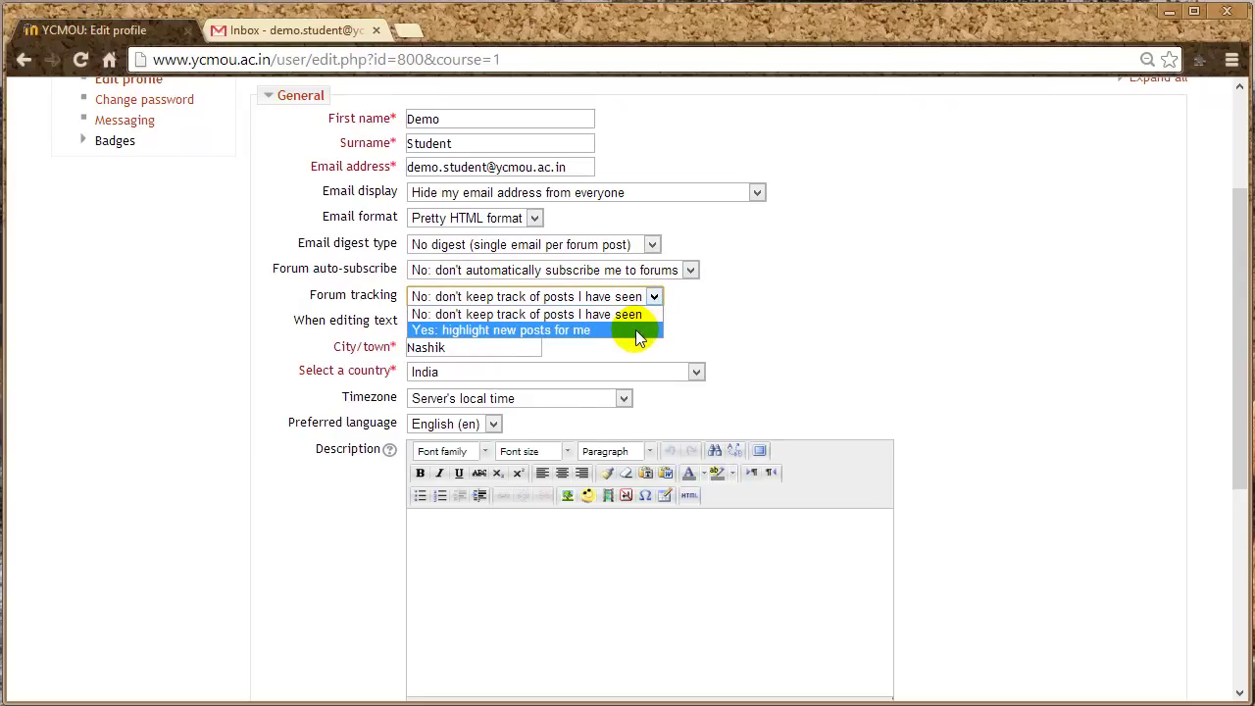
{"action": "left_click", "coordinate": [635, 329]}
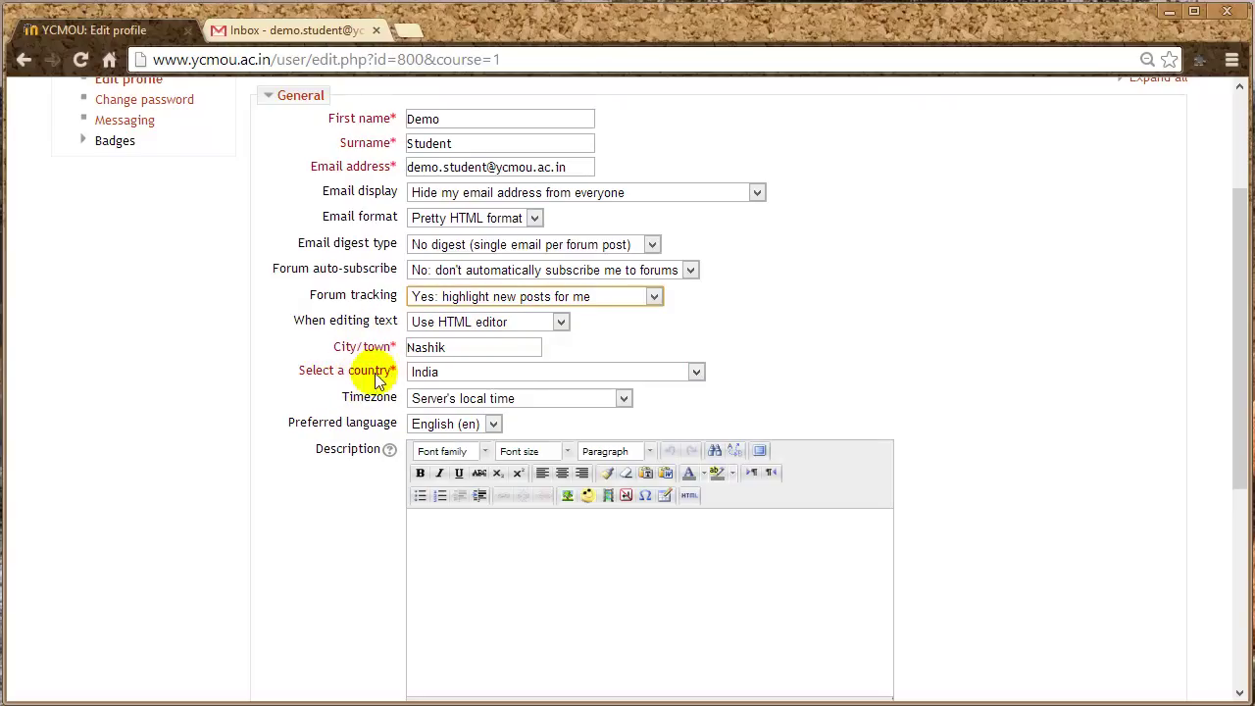
- Choose UTC+5.5 as the profile timezone and move further down the form
{"action": "left_click", "coordinate": [624, 401]}
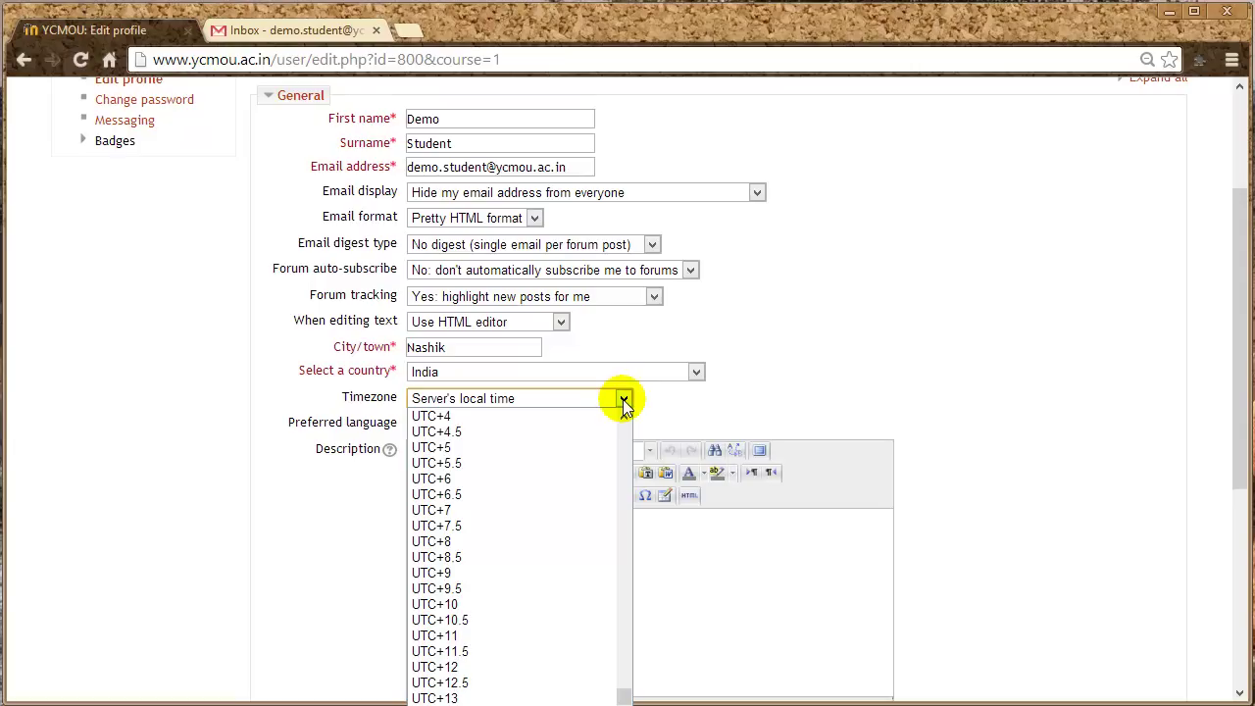
{"action": "left_click", "coordinate": [496, 463]}
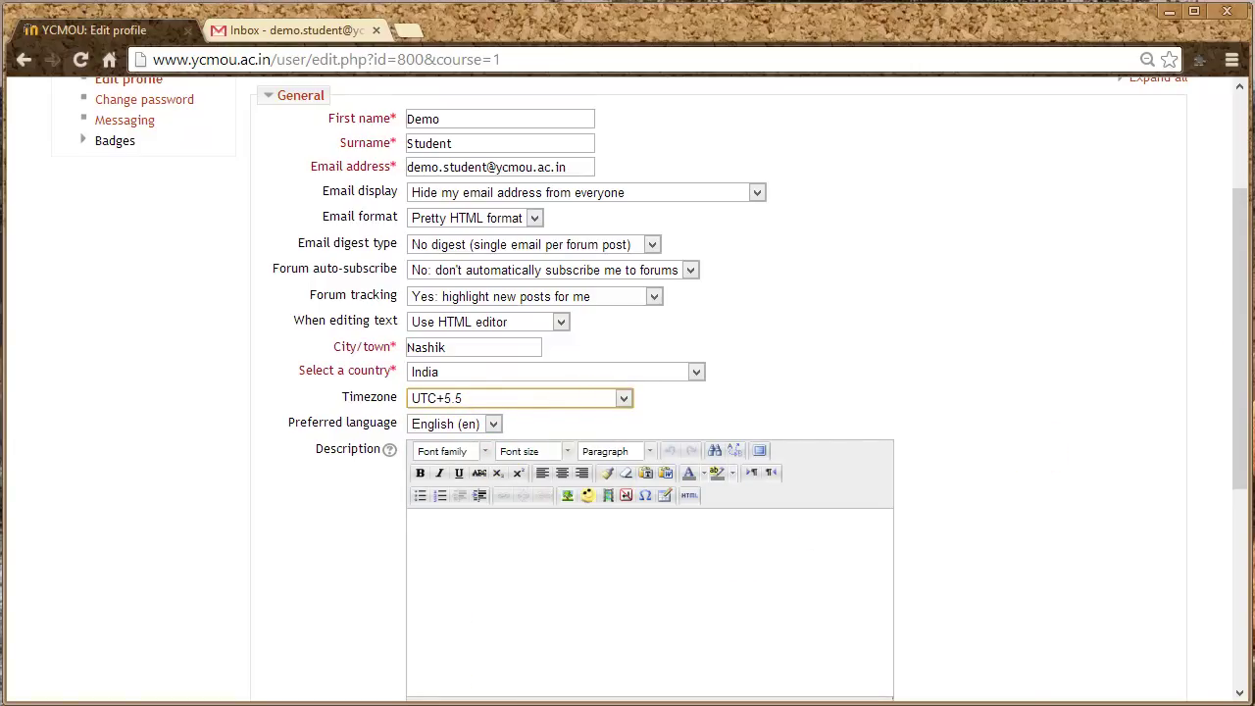
{"action": "left_click_drag", "start_coordinate": [1238, 350], "coordinate": [1245, 512]}
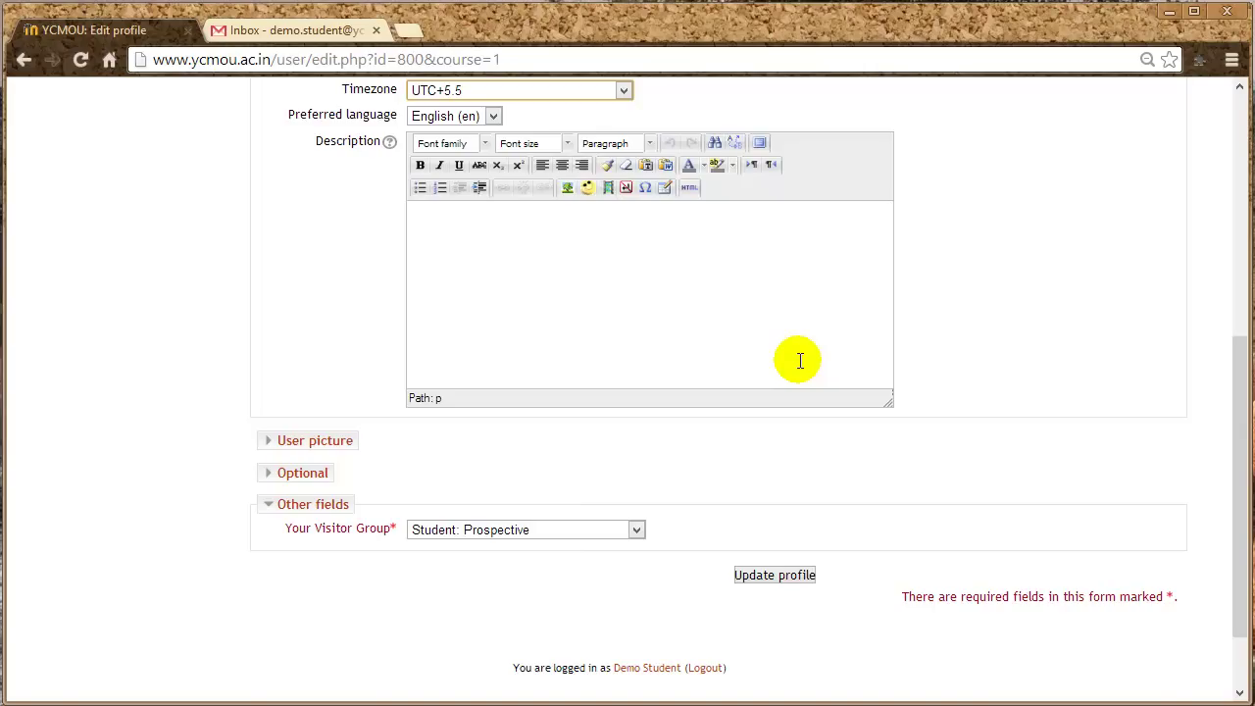
- Expand User picture and bring up the File picker's Upload a file form for a new picture
{"action": "left_click", "coordinate": [273, 444]}
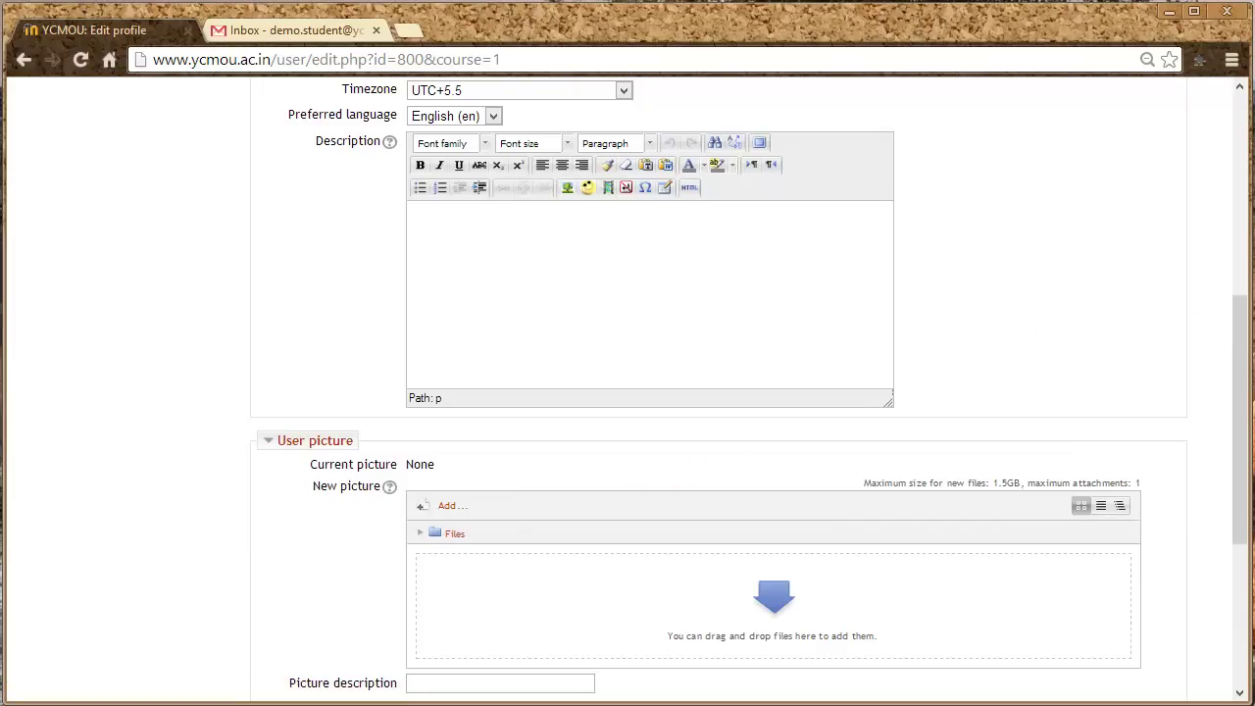
{"action": "left_click_drag", "start_coordinate": [1244, 363], "coordinate": [1244, 451]}
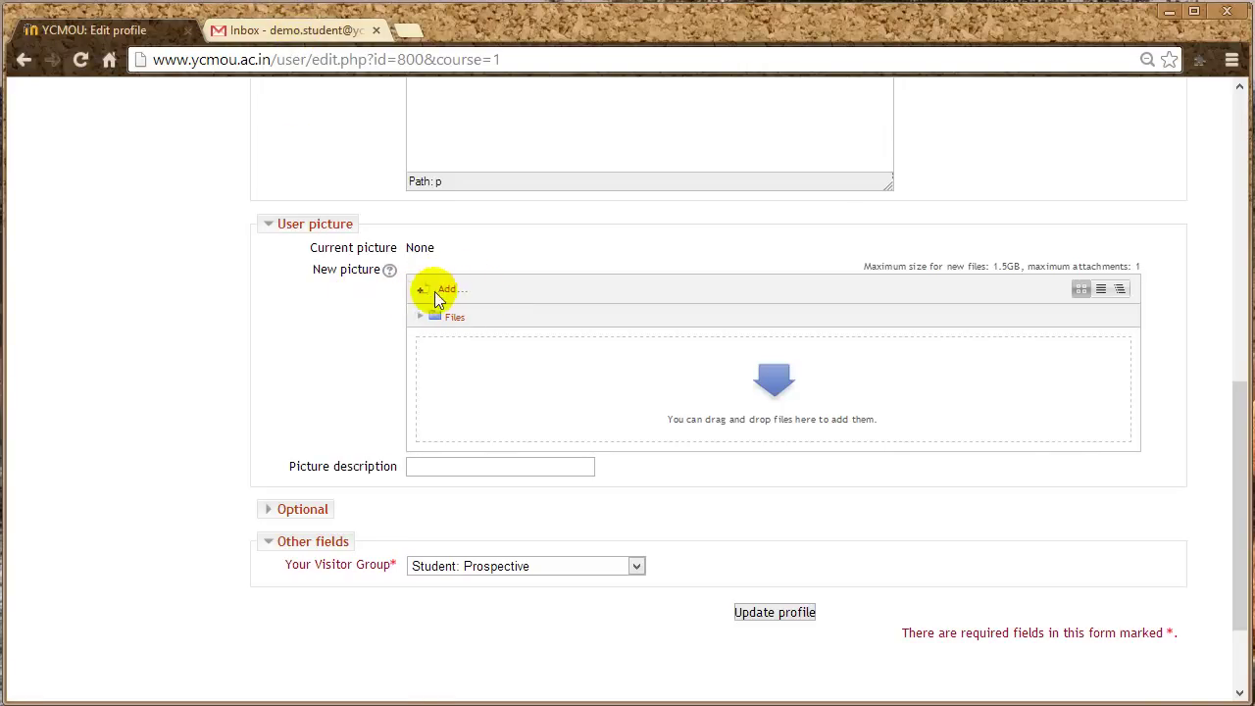
{"action": "left_click", "coordinate": [449, 290]}
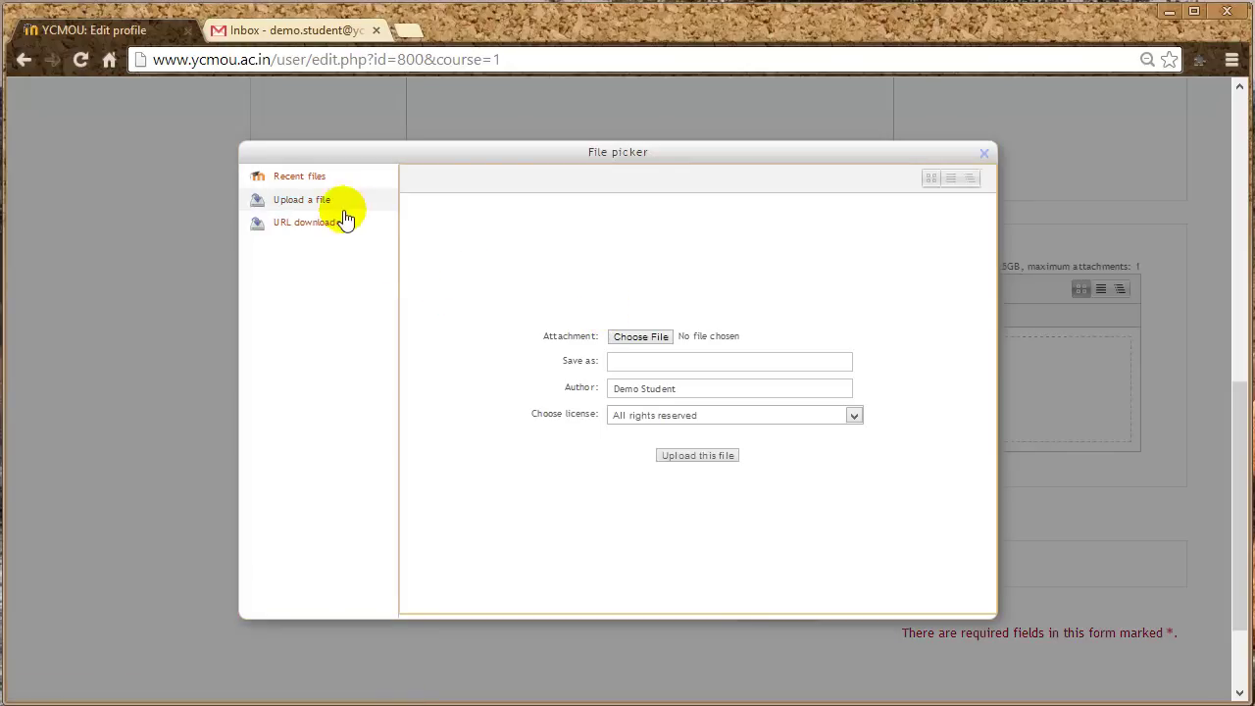
{"action": "left_click", "coordinate": [302, 201]}
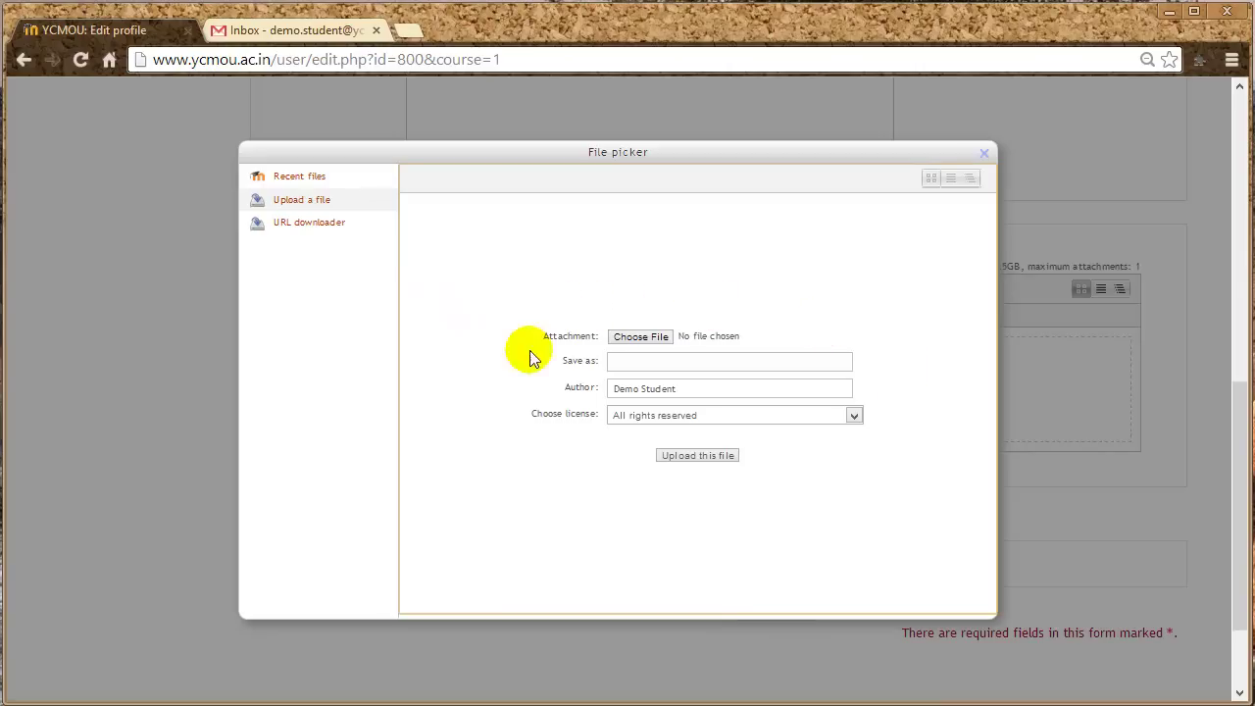
- Attach Demo Sudent.jpg from the images folder as the file to upload
{"action": "left_click", "coordinate": [625, 337]}
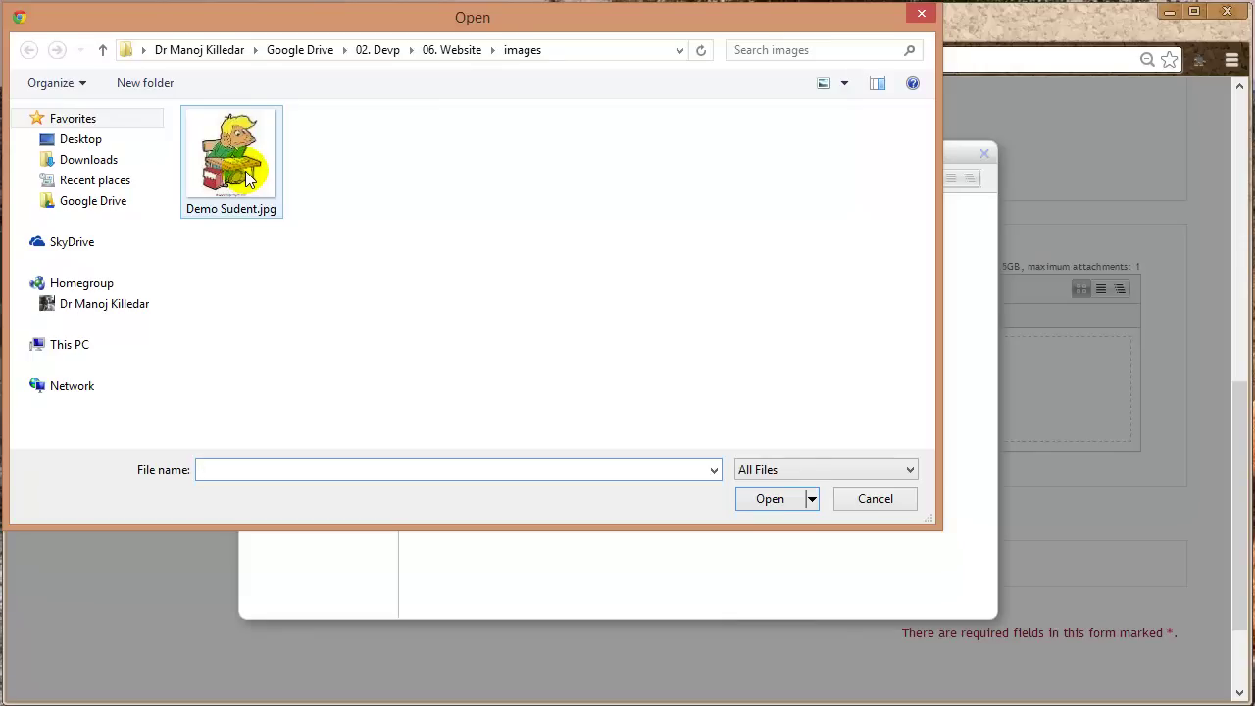
{"action": "left_click", "coordinate": [247, 177]}
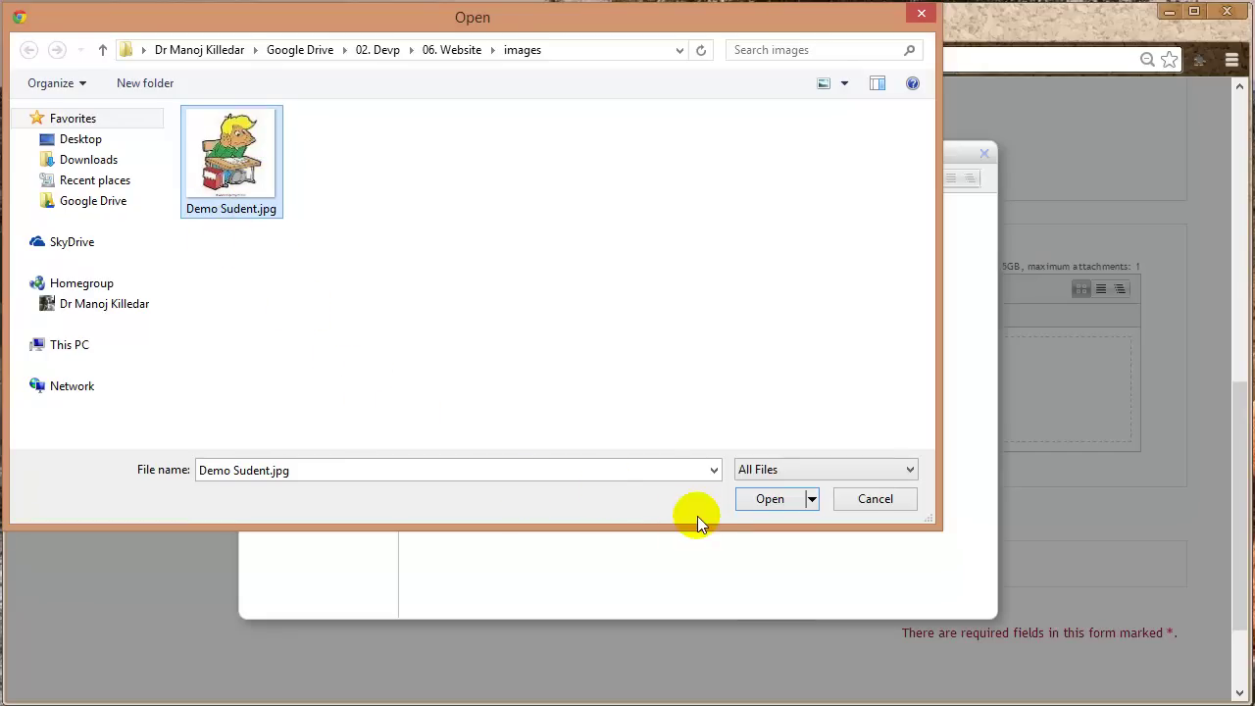
{"action": "left_click", "coordinate": [770, 500]}
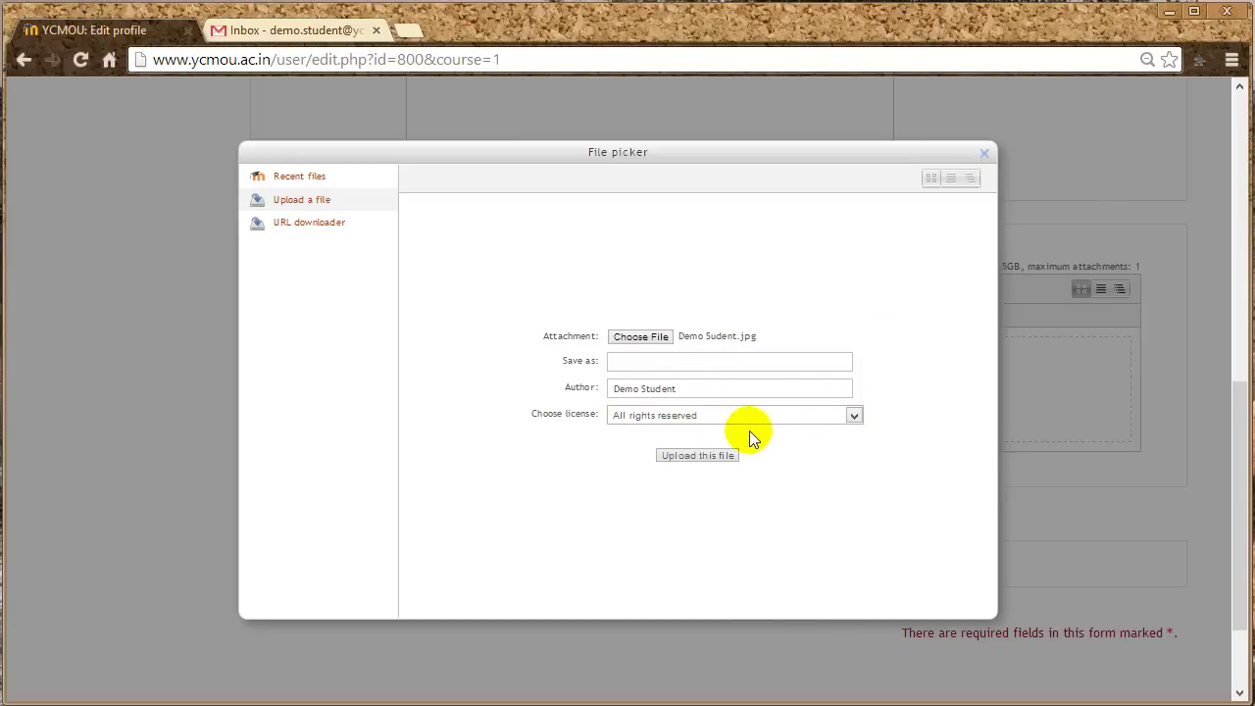
- Keep the All rights reserved license and upload Demo Sudent.jpg as the new picture
{"action": "left_click", "coordinate": [854, 420]}
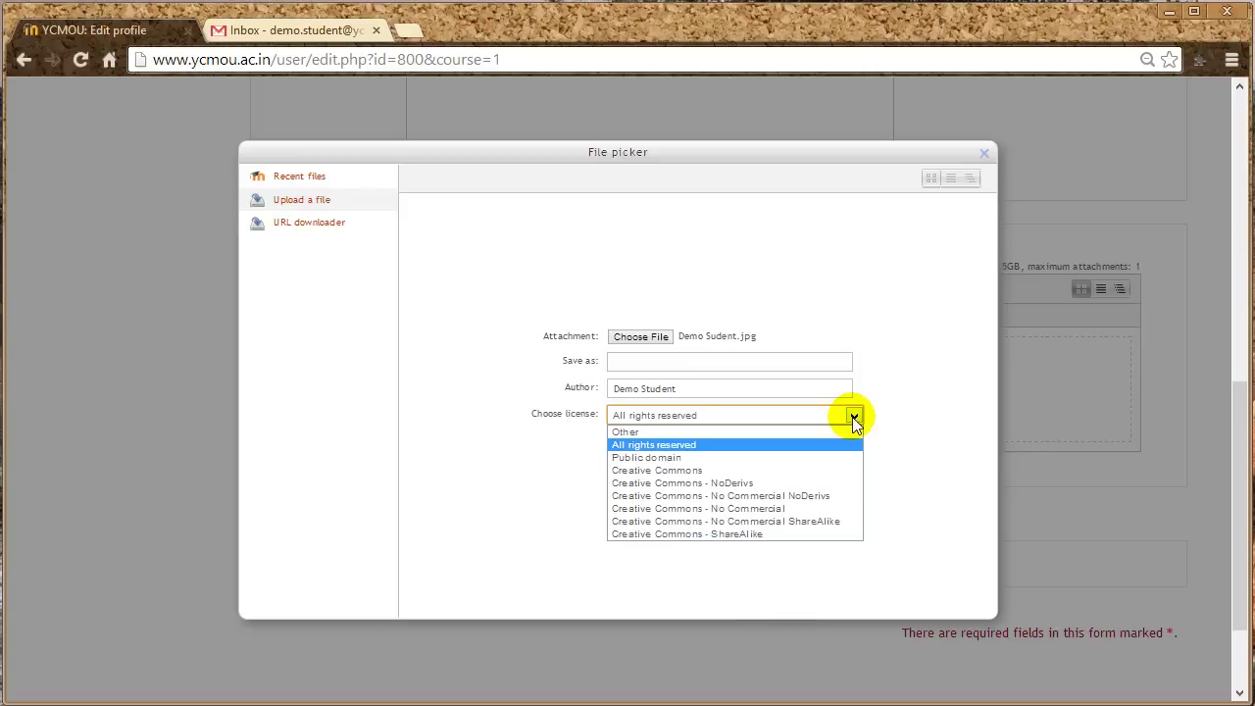
{"action": "left_click", "coordinate": [942, 405]}
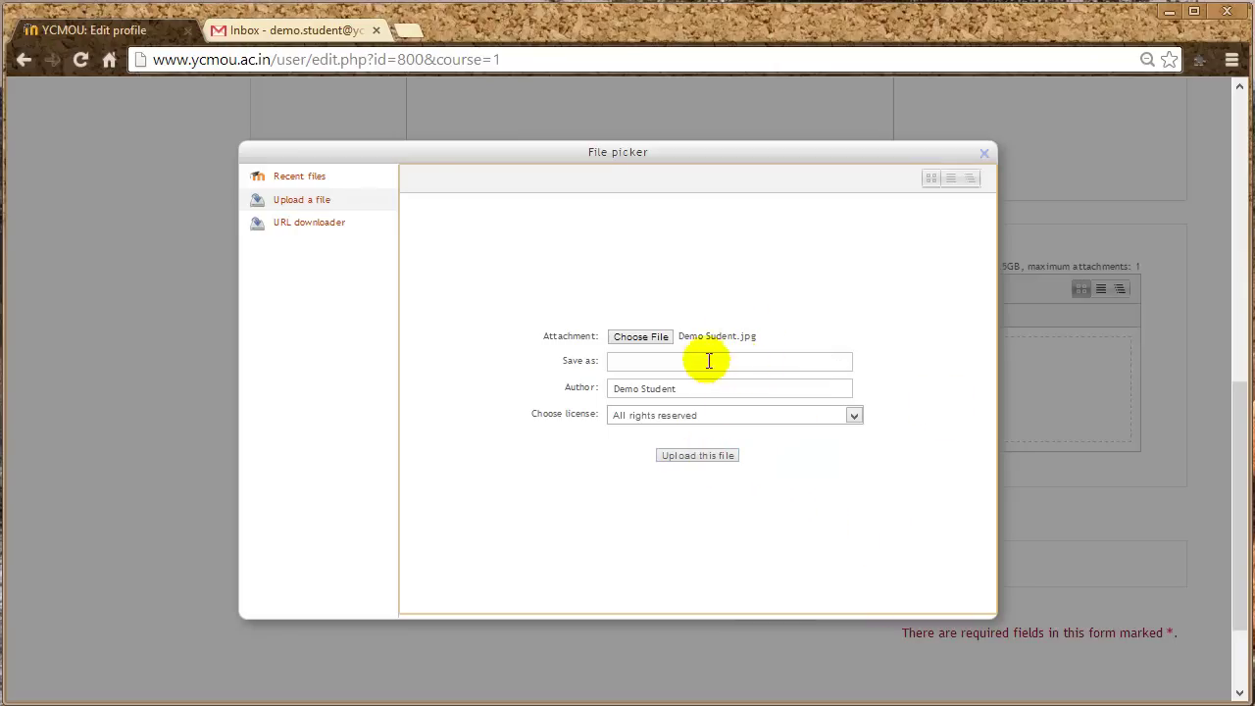
{"action": "left_click", "coordinate": [700, 455]}
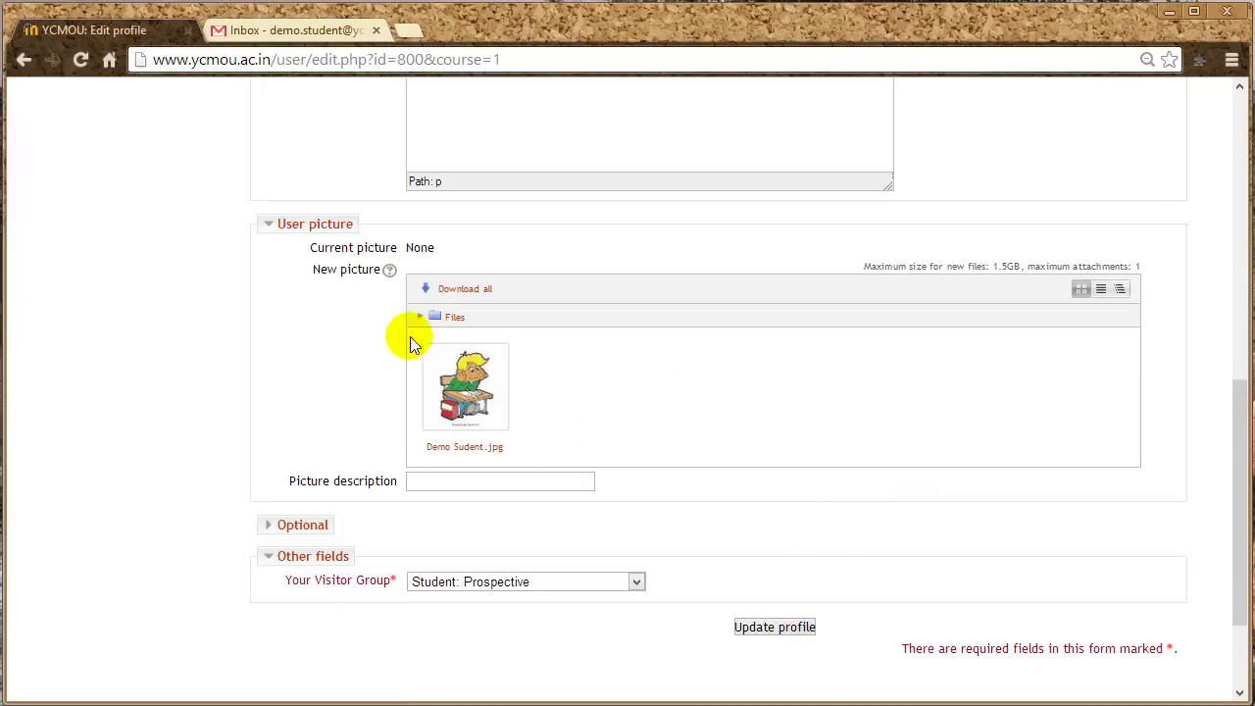
- Enter the student's name as the picture description and expand the Optional section
{"action": "left_click", "coordinate": [439, 483]}
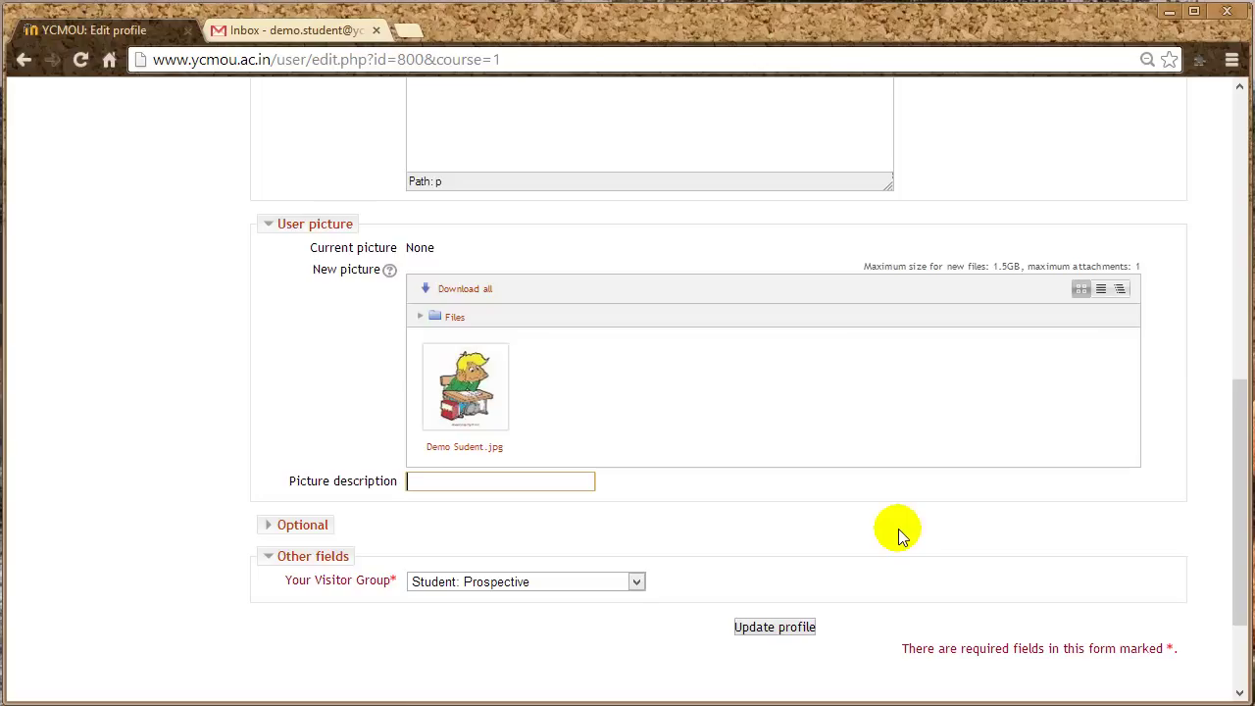
{"action": "type", "text": "Demo Student"}
{"action": "left_click", "coordinate": [271, 525]}
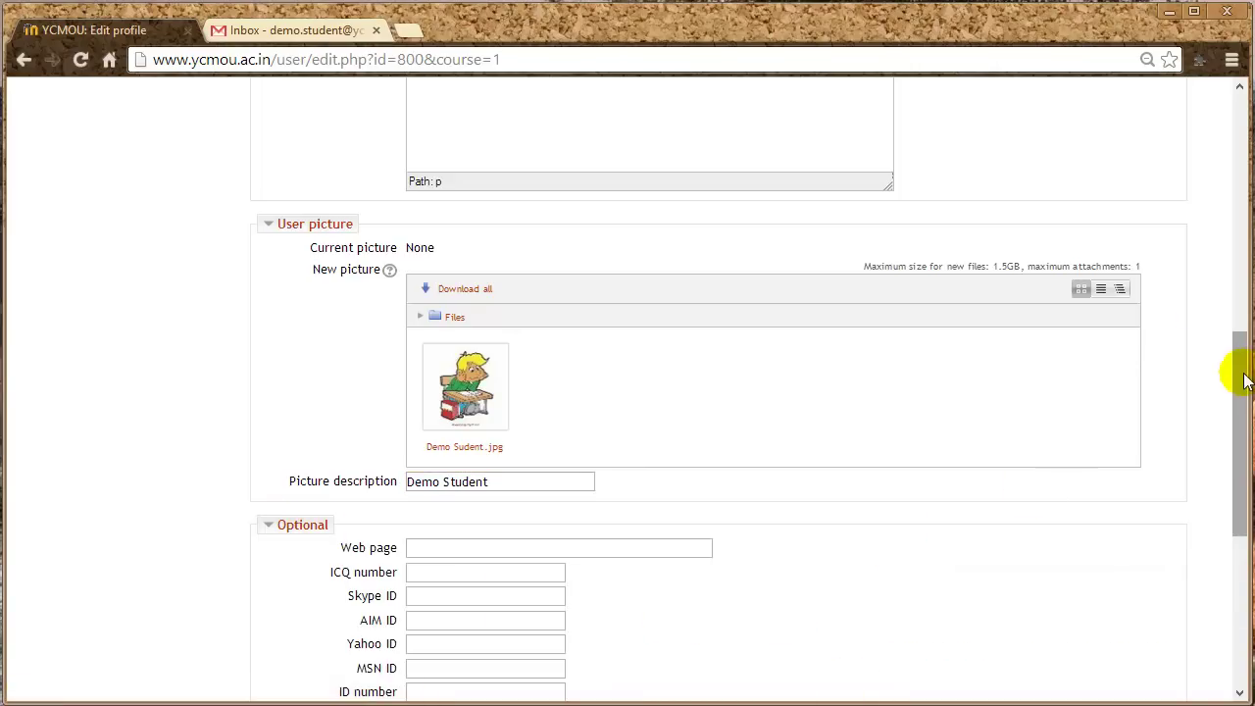
{"action": "left_click_drag", "start_coordinate": [1235, 364], "coordinate": [1232, 495]}
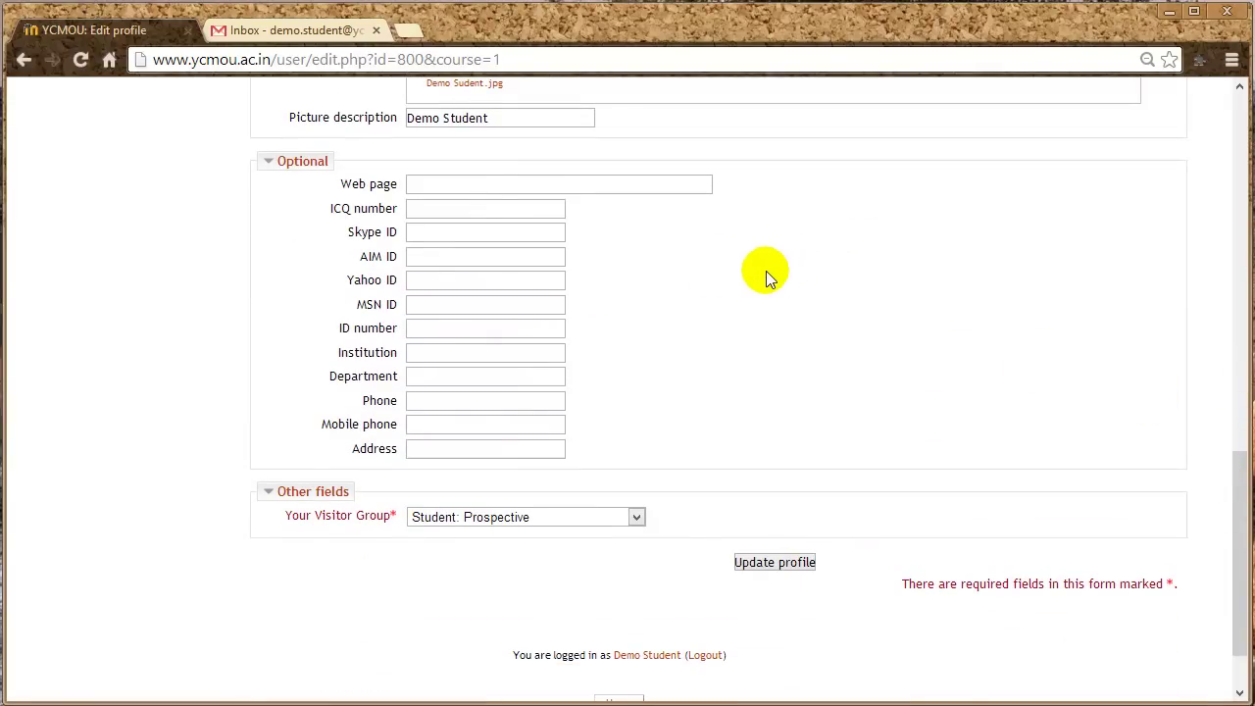
{"action": "left_click", "coordinate": [438, 186]}
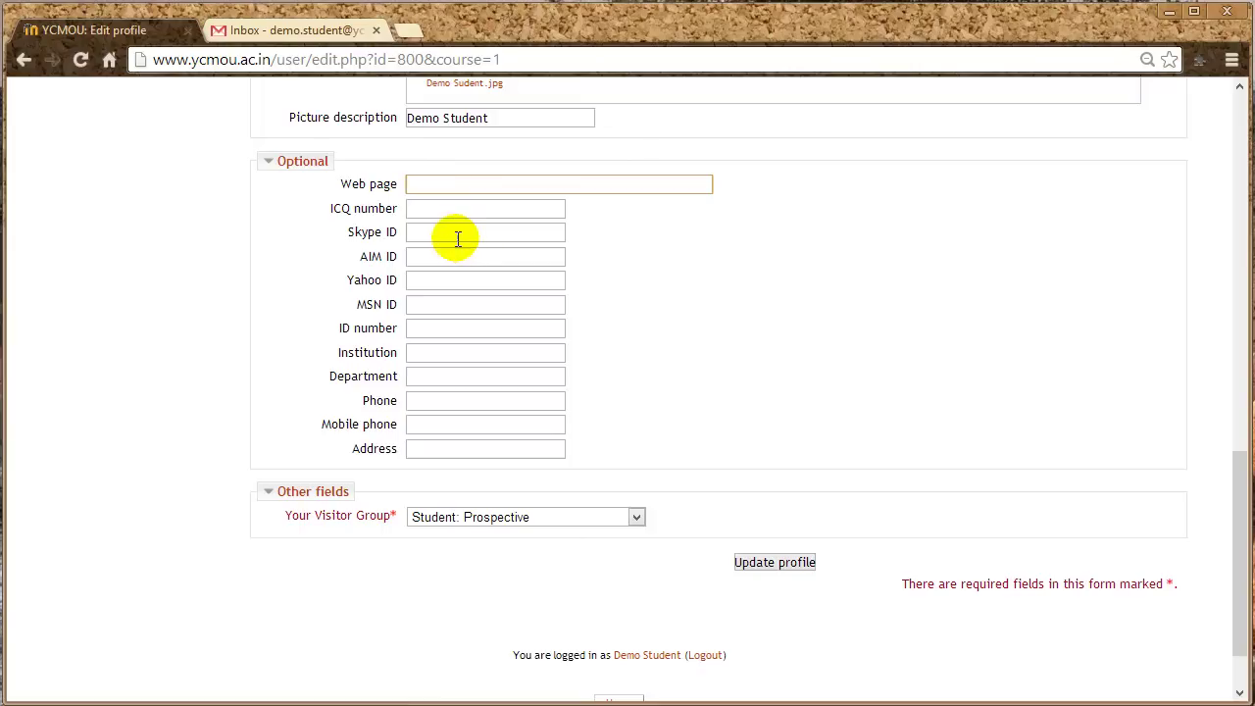
{"action": "left_click", "coordinate": [454, 235]}
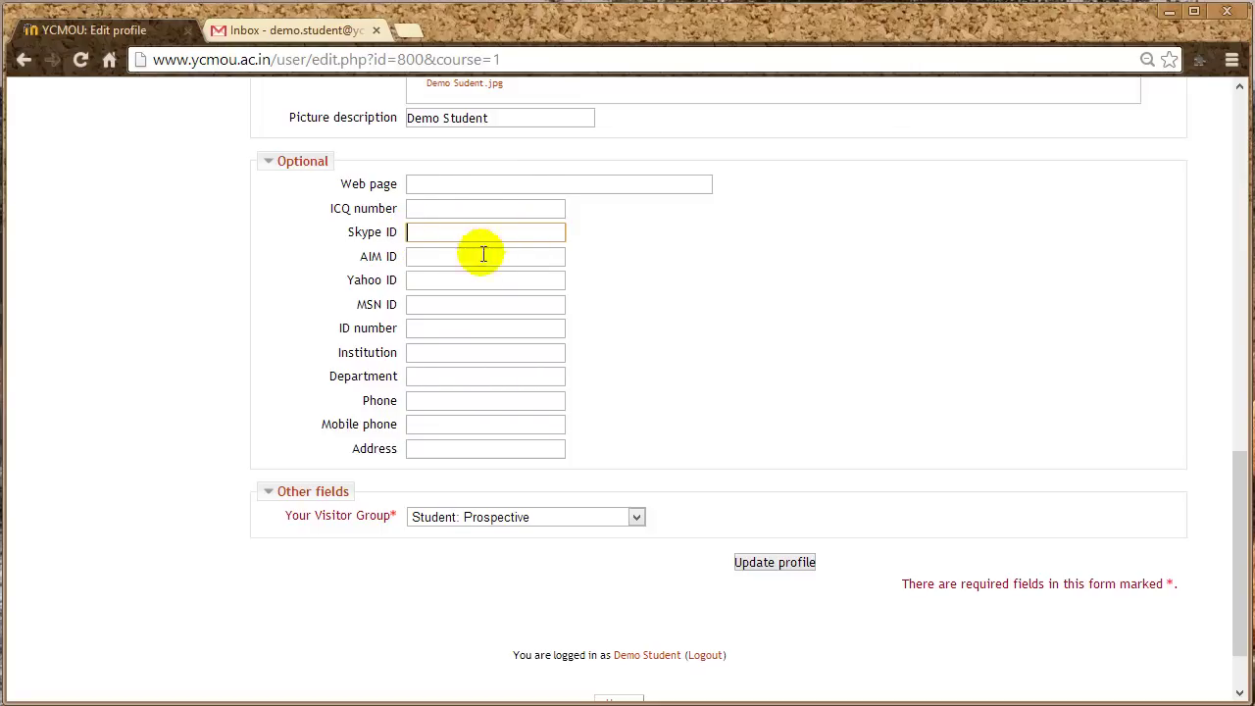
{"action": "left_click", "coordinate": [441, 282]}
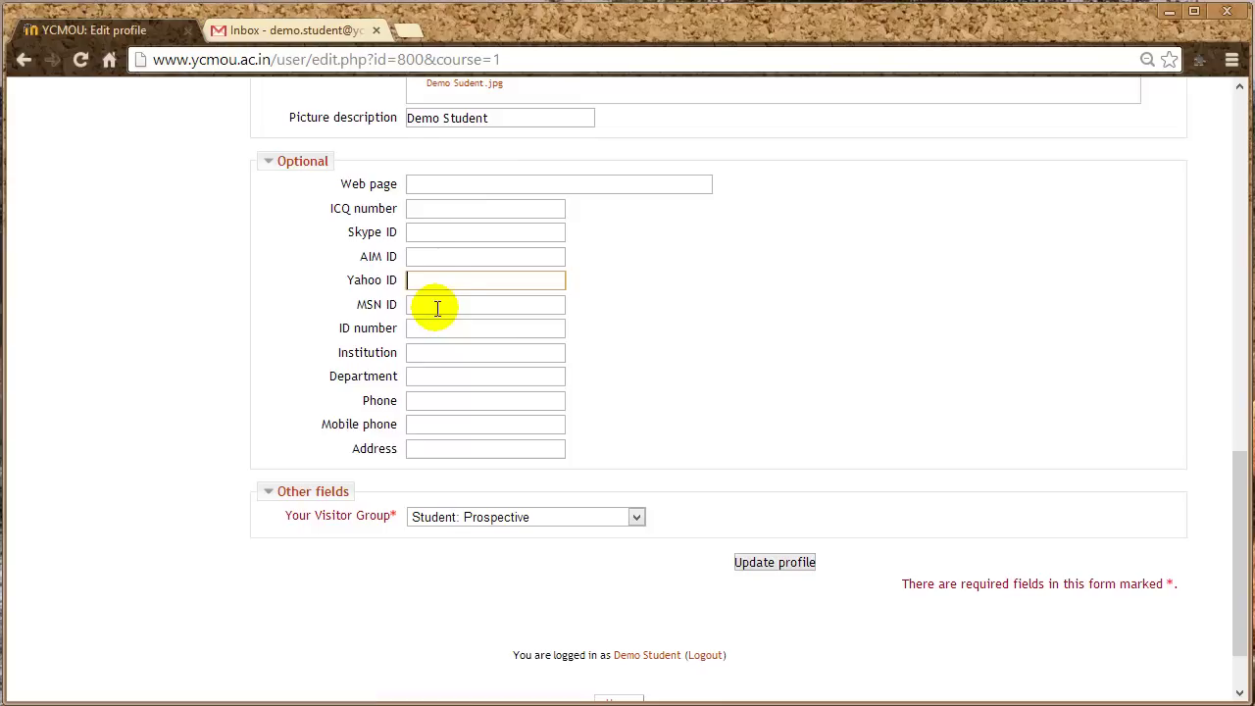
{"action": "left_click", "coordinate": [438, 308]}
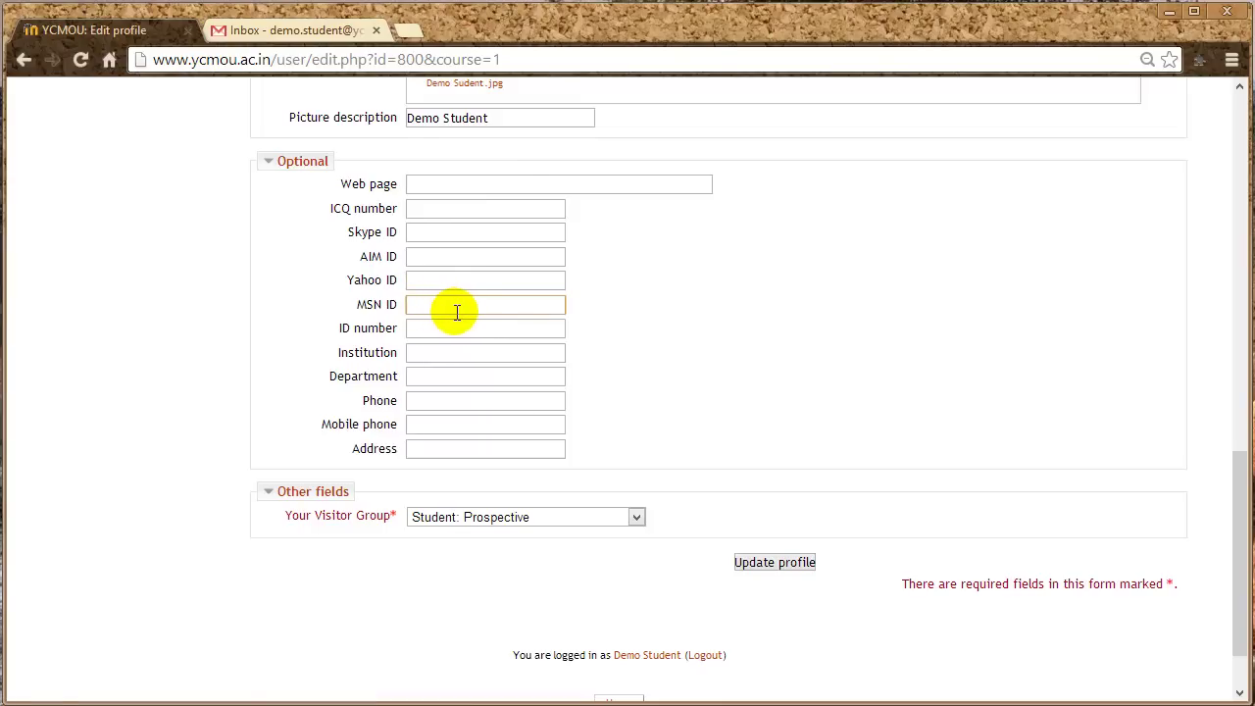
{"action": "left_click", "coordinate": [434, 281]}
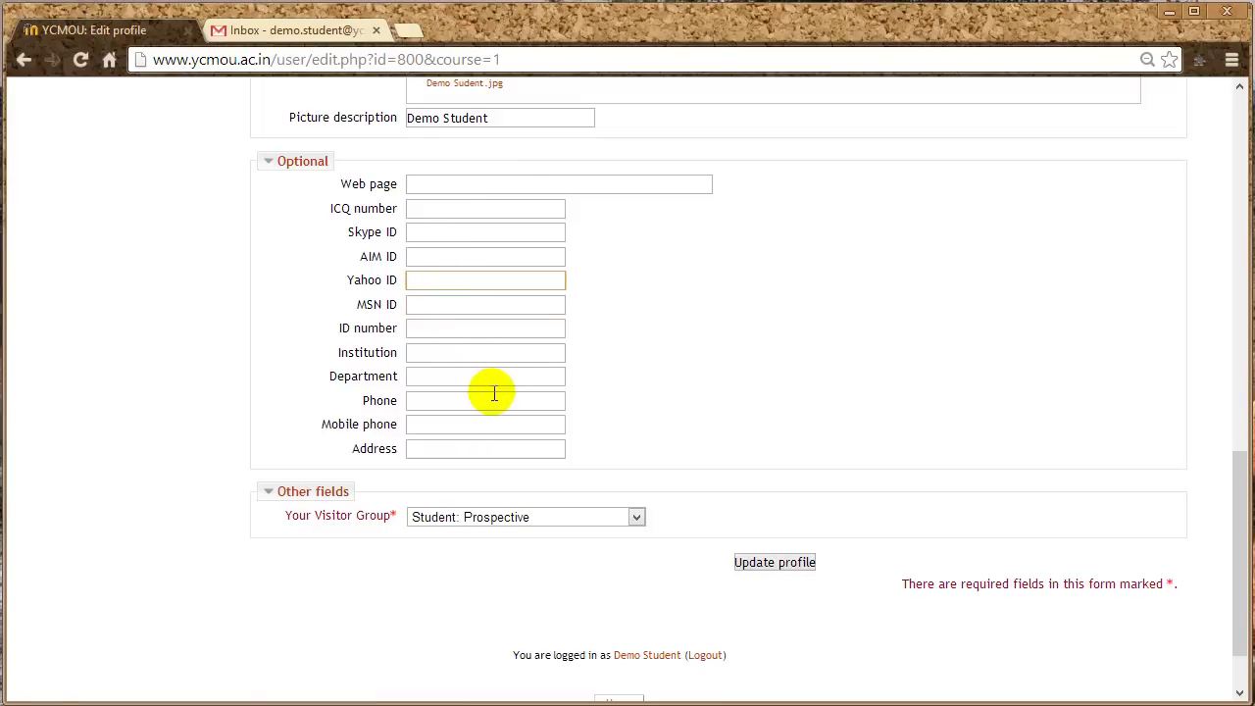
{"action": "left_click", "coordinate": [422, 356]}
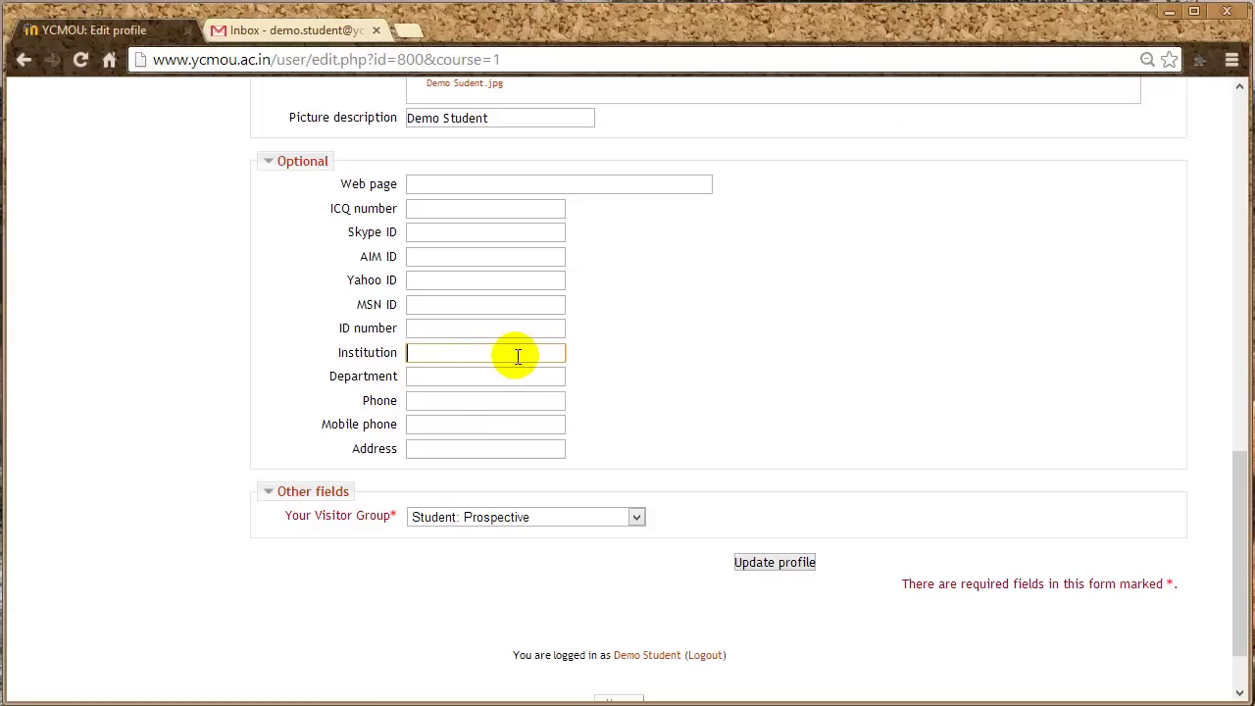
{"action": "left_click", "coordinate": [431, 378]}
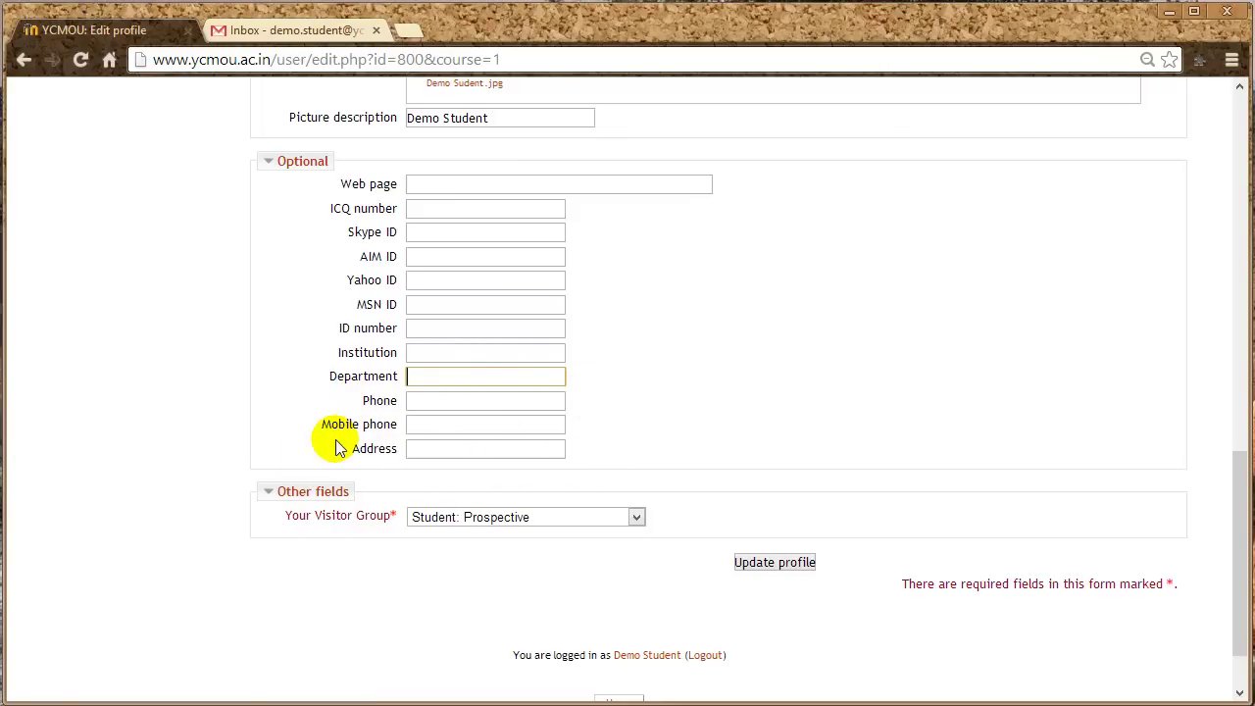
{"action": "left_click", "coordinate": [438, 404]}
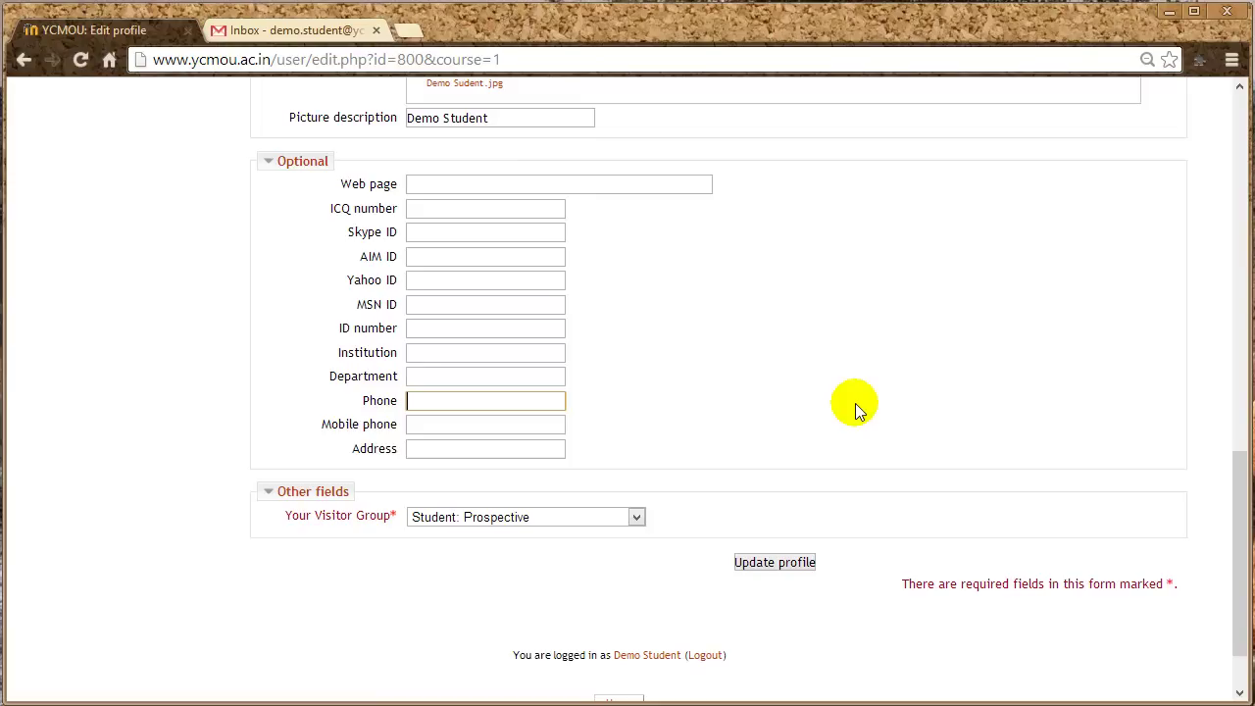
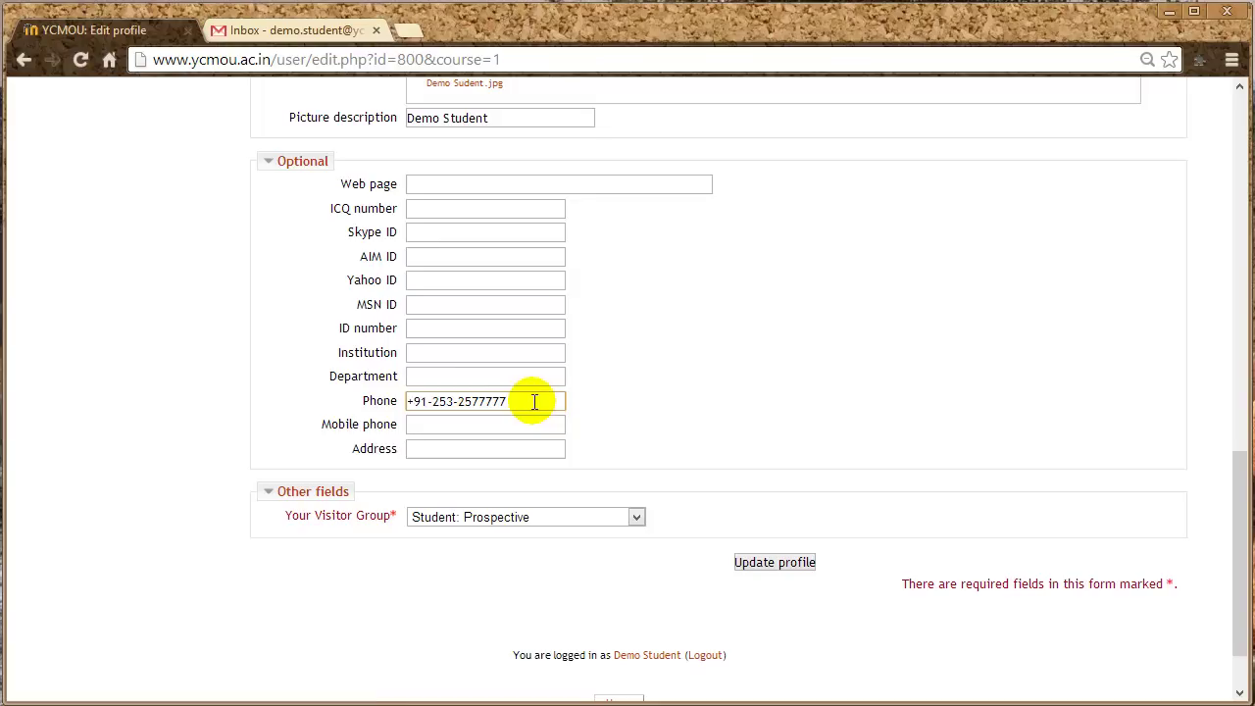
- Fill in the Phone, Mobile phone and Address fields with the student's contact details
{"action": "left_click", "coordinate": [494, 426]}
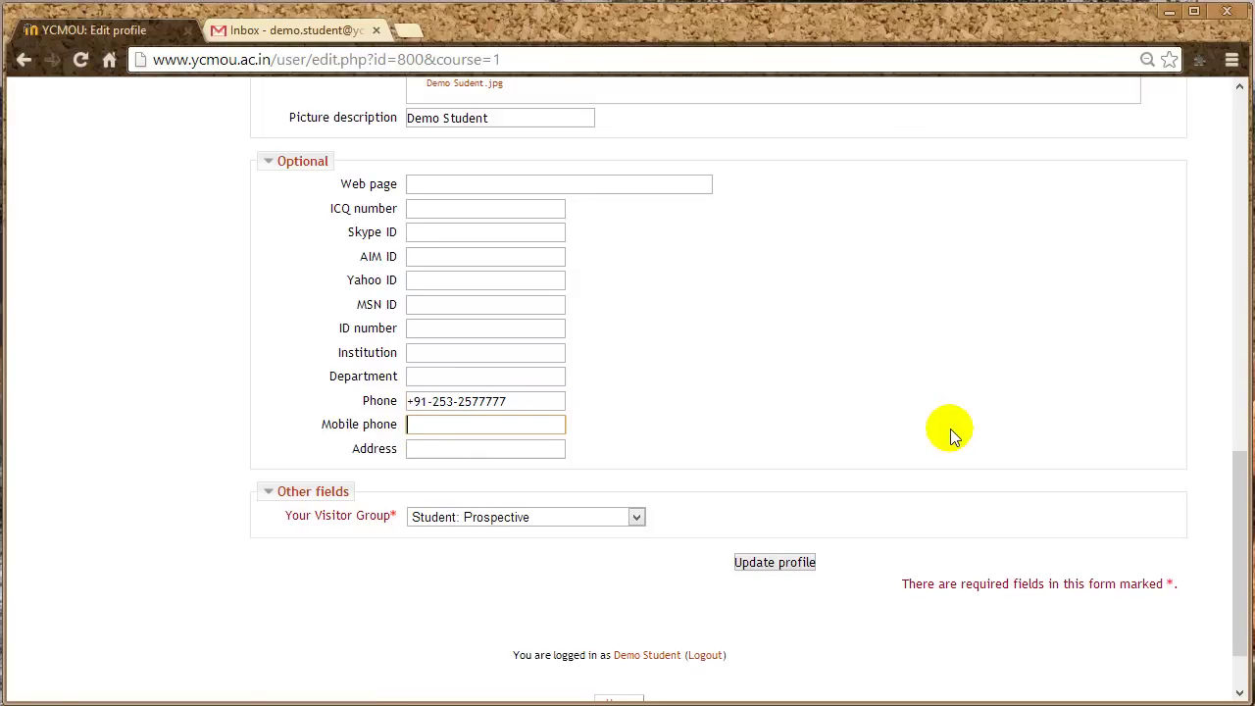
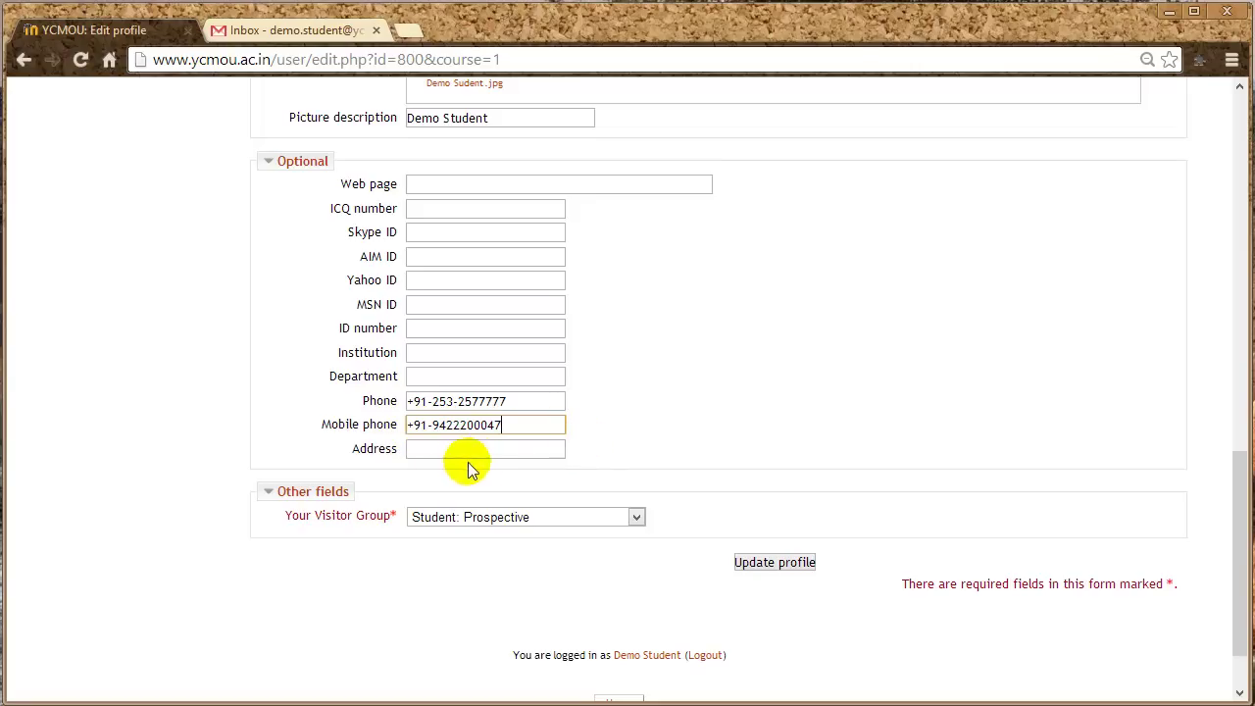
{"action": "left_click", "coordinate": [446, 448]}
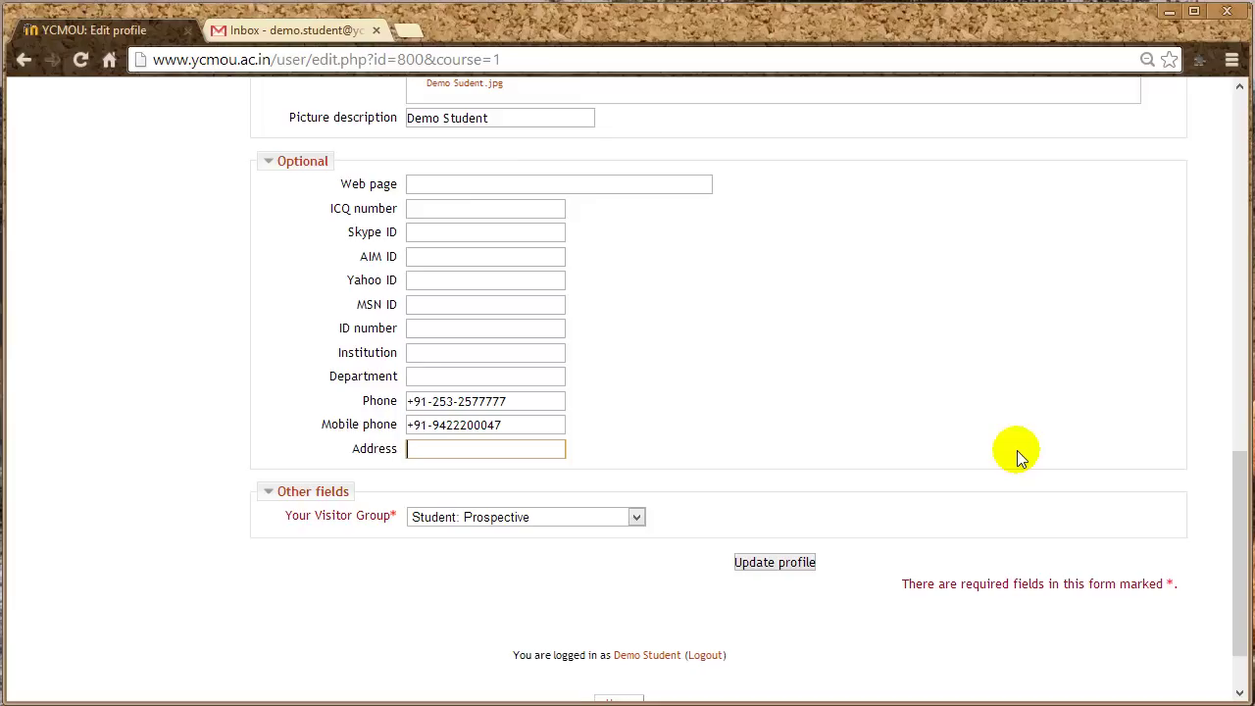
{"action": "type", "text": "Demo Address, Nashik"}
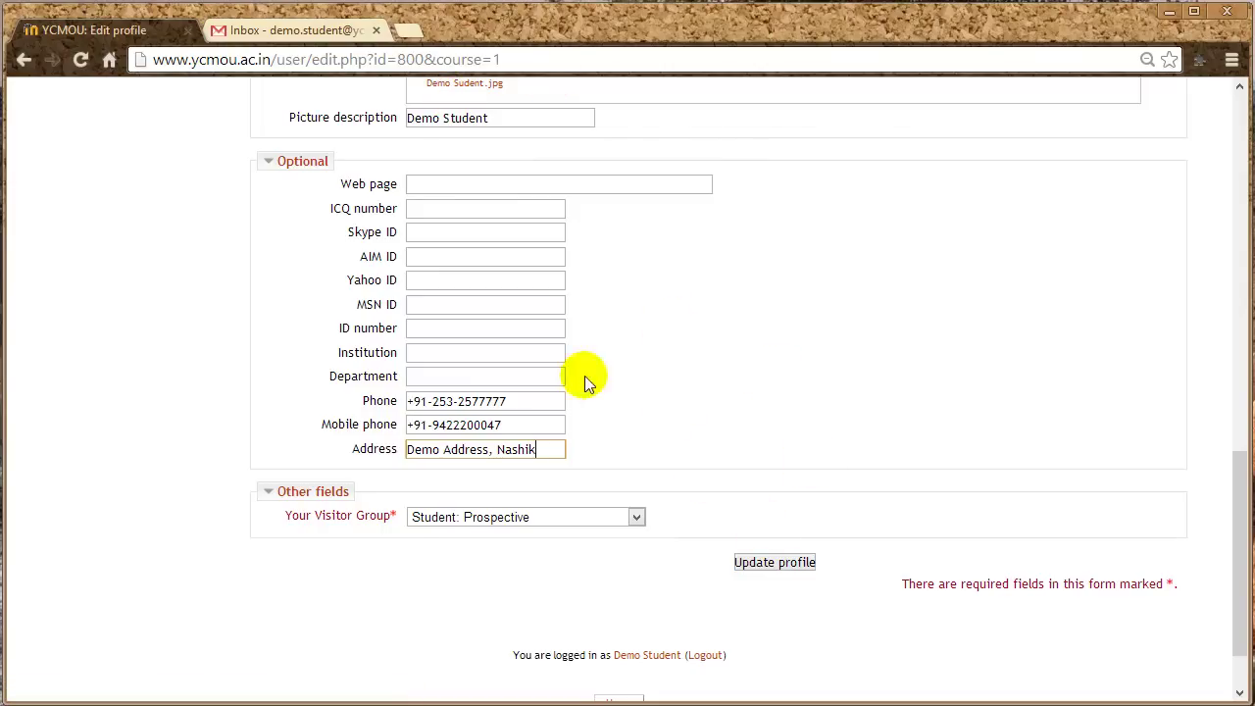
- Save the profile with Update profile and scroll the public profile showing the new picture
{"action": "left_click", "coordinate": [782, 568]}
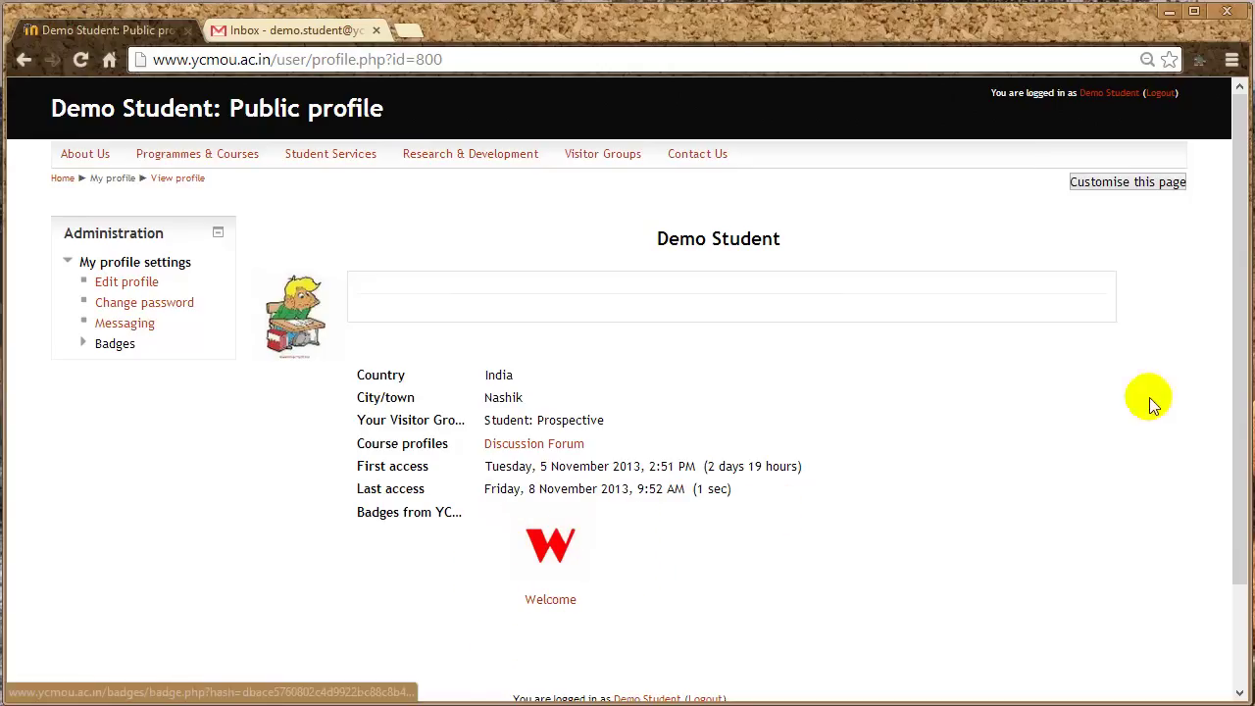
{"action": "left_click_drag", "start_coordinate": [1235, 368], "coordinate": [1232, 481]}
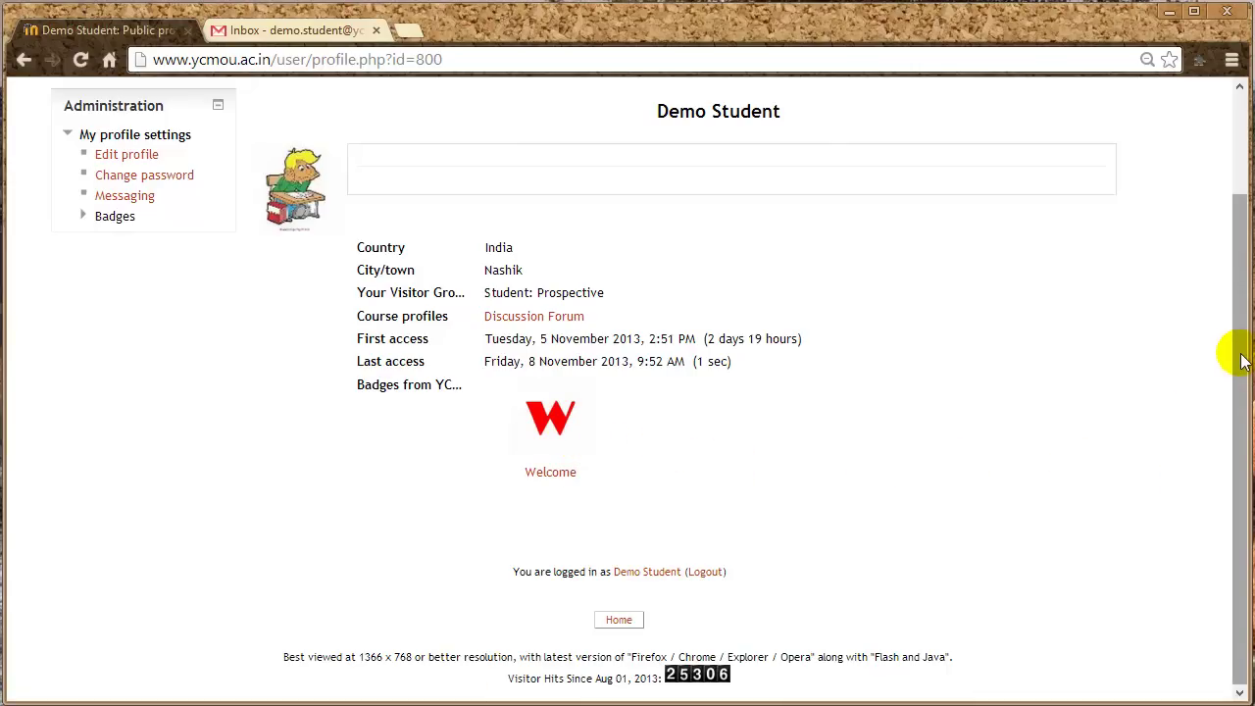
{"action": "left_click_drag", "start_coordinate": [1241, 361], "coordinate": [1240, 237]}
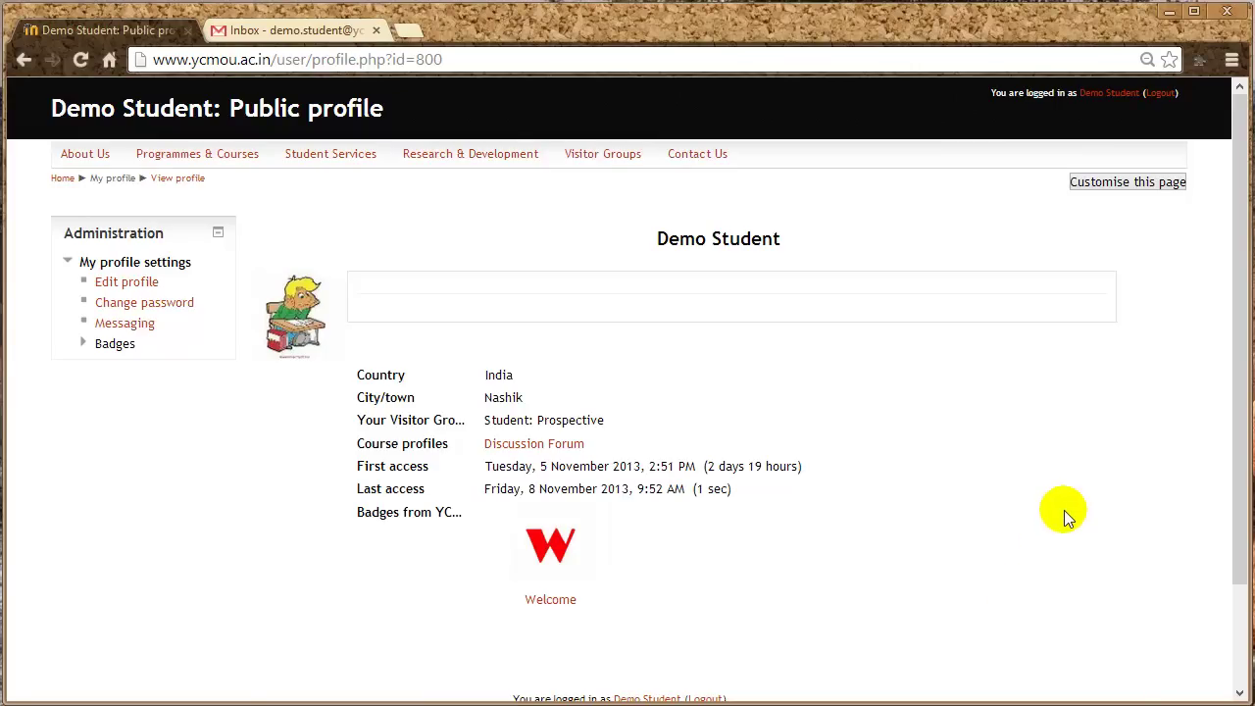
- Log out of the student account to return to the YCMOU home page login form
{"action": "left_click", "coordinate": [1160, 93]}
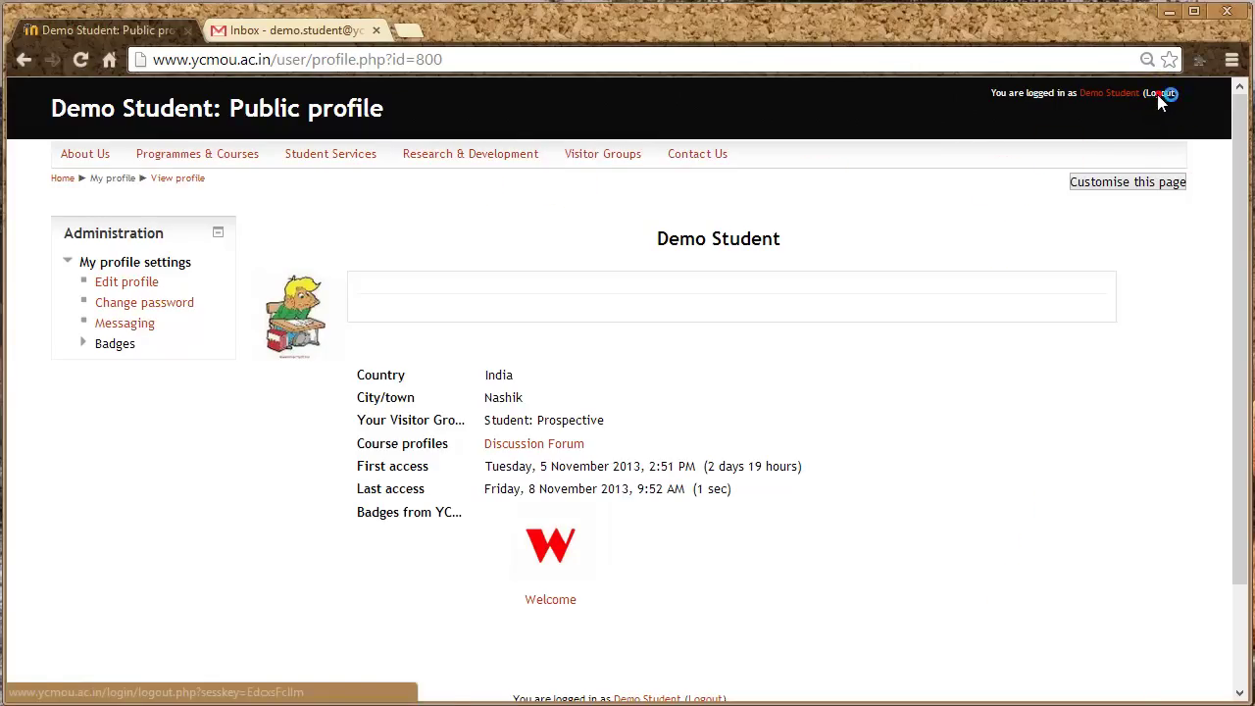